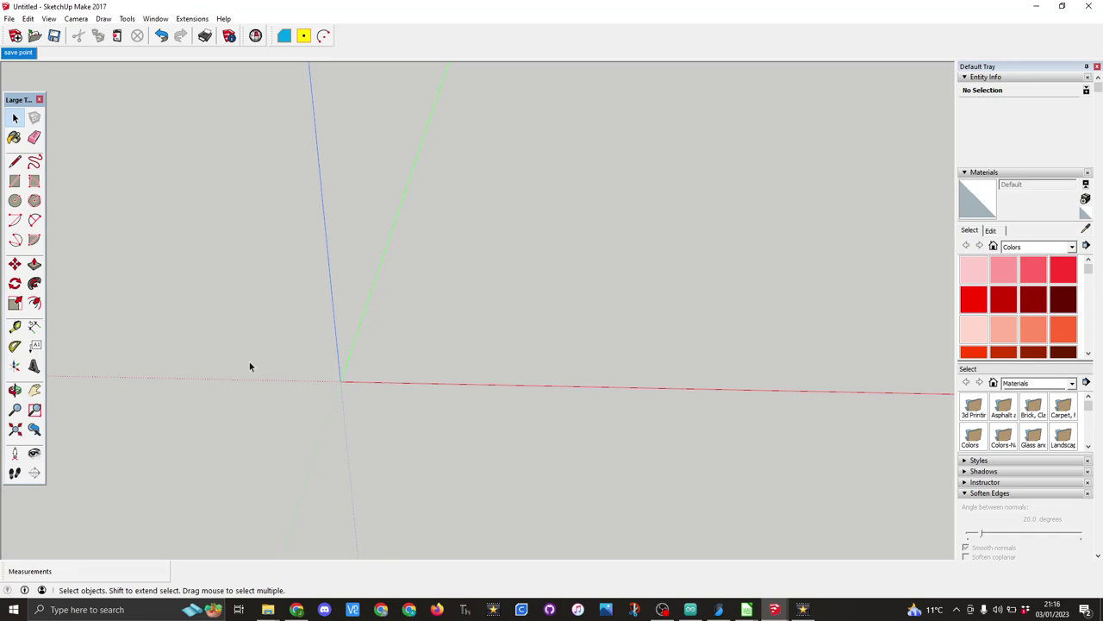
Step: Draw a circle of 15 m radius centred on the origin
{"action": "left_click", "coordinate": [15, 200]}
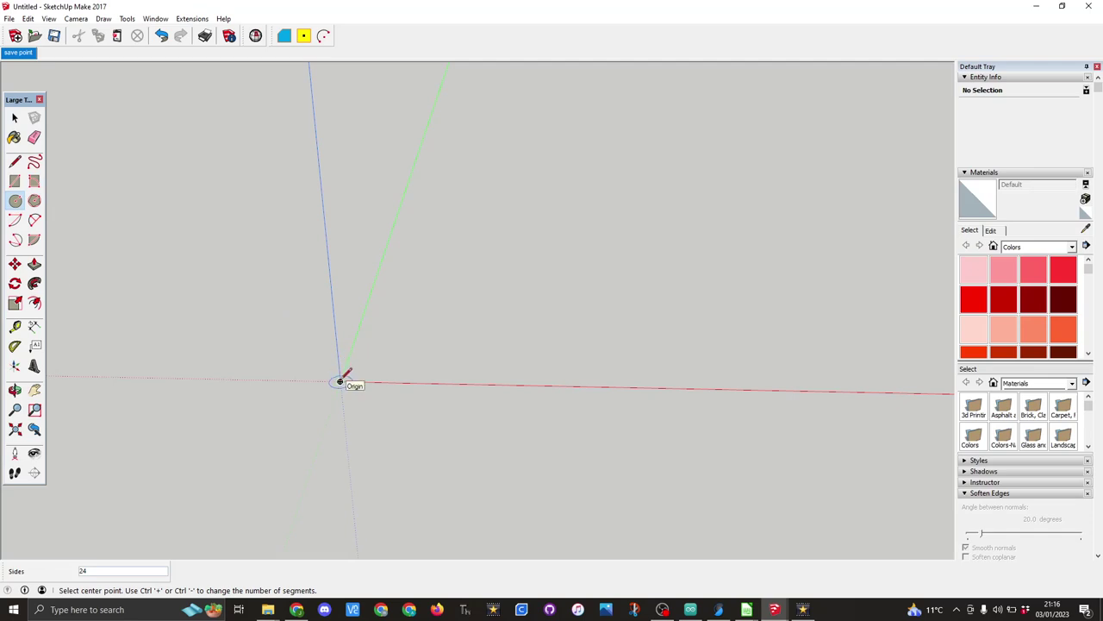
{"action": "left_click", "coordinate": [340, 381]}
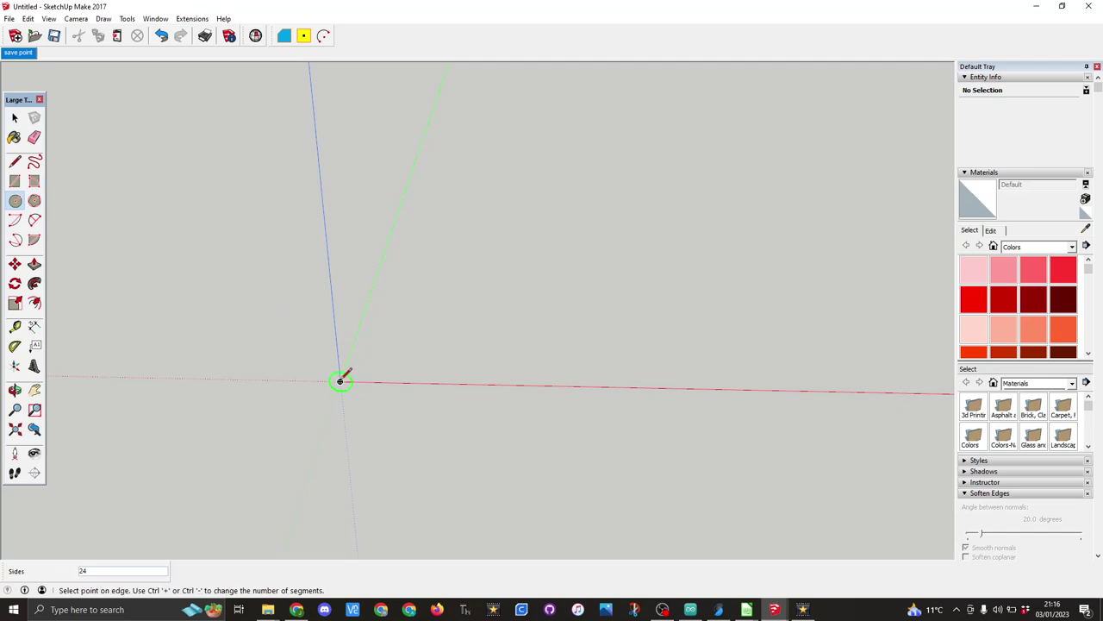
{"action": "left_click", "coordinate": [398, 380]}
{"action": "type", "text": "1"}
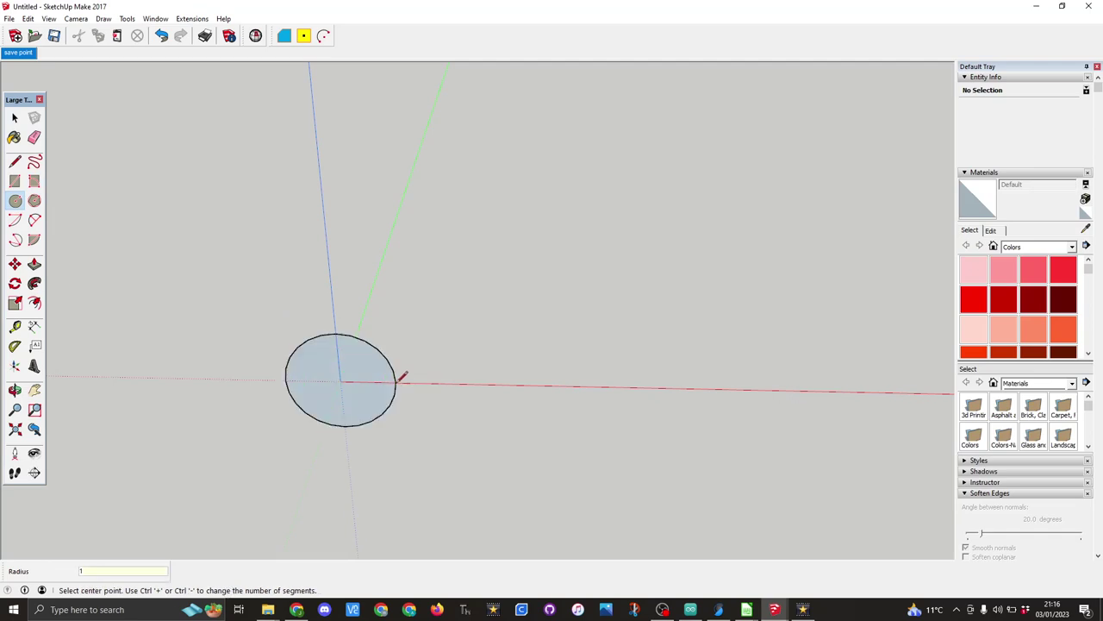
{"action": "type", "text": "5"}
{"action": "key", "text": "Return"}
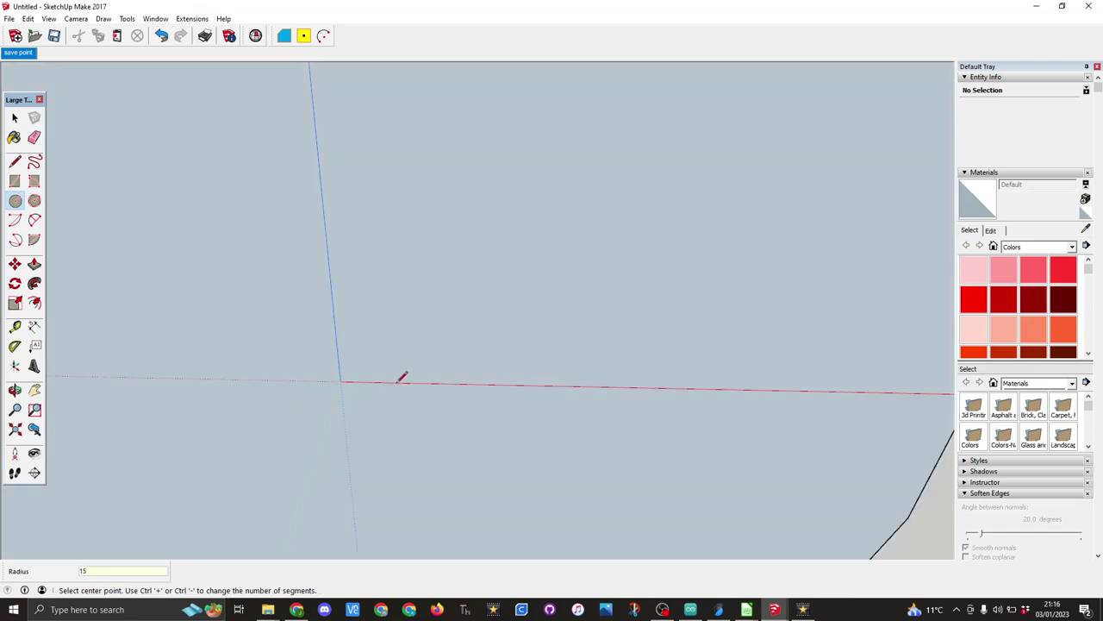
Step: Raise the circle's segment count to 200 in Entity Info
{"action": "scroll", "coordinate": [414, 374], "scroll_direction": "down", "scroll_amount": 6}
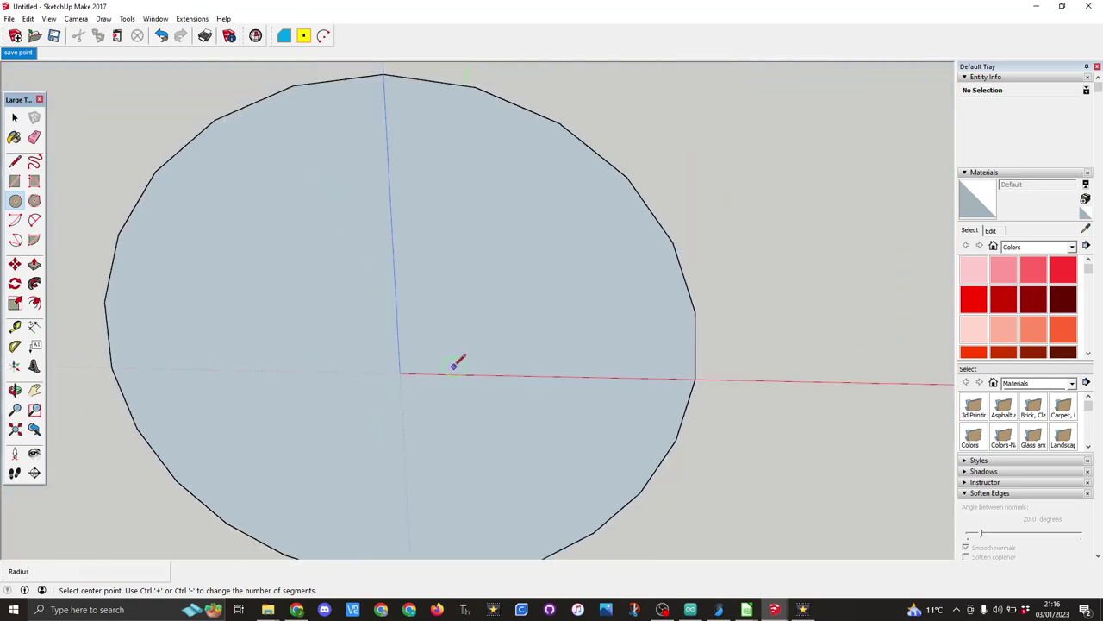
{"action": "left_click", "coordinate": [14, 118]}
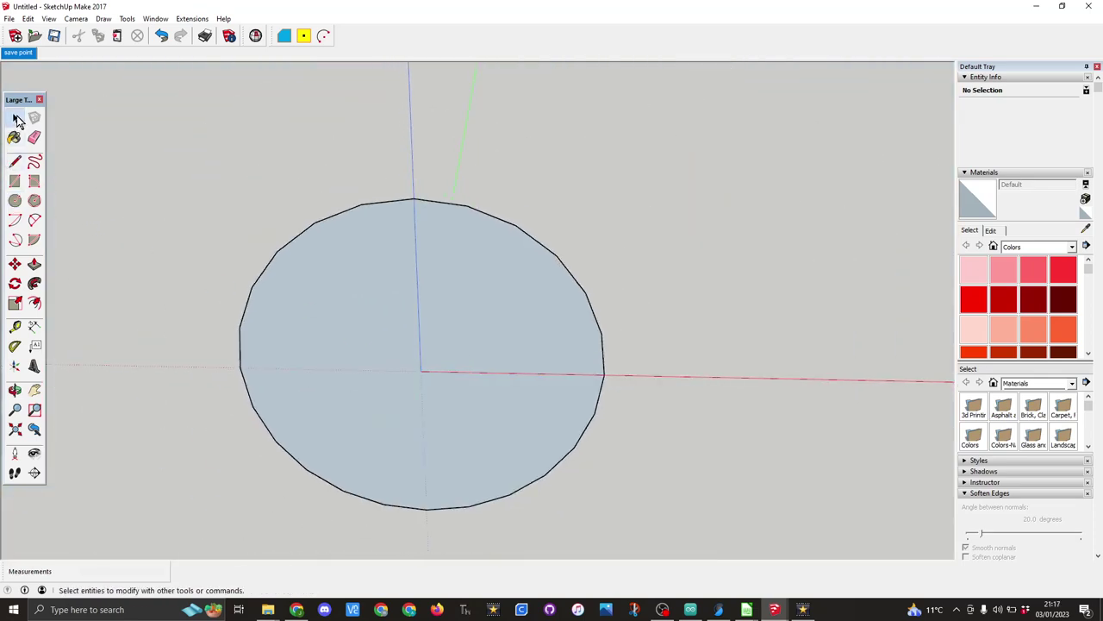
{"action": "left_click", "coordinate": [547, 248]}
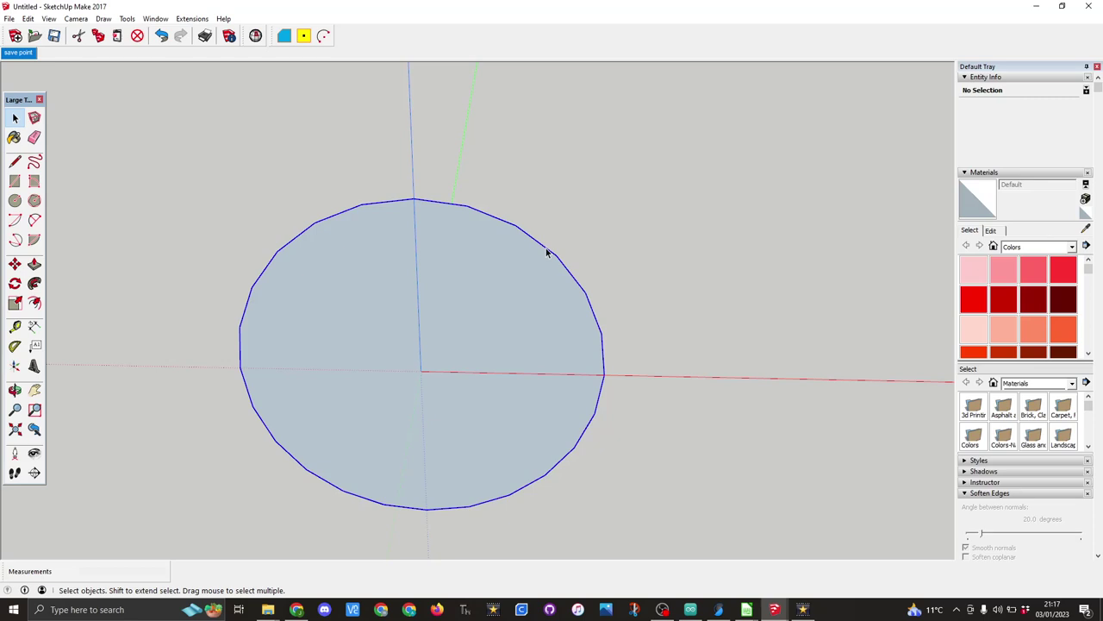
{"action": "double_click", "coordinate": [1043, 132]}
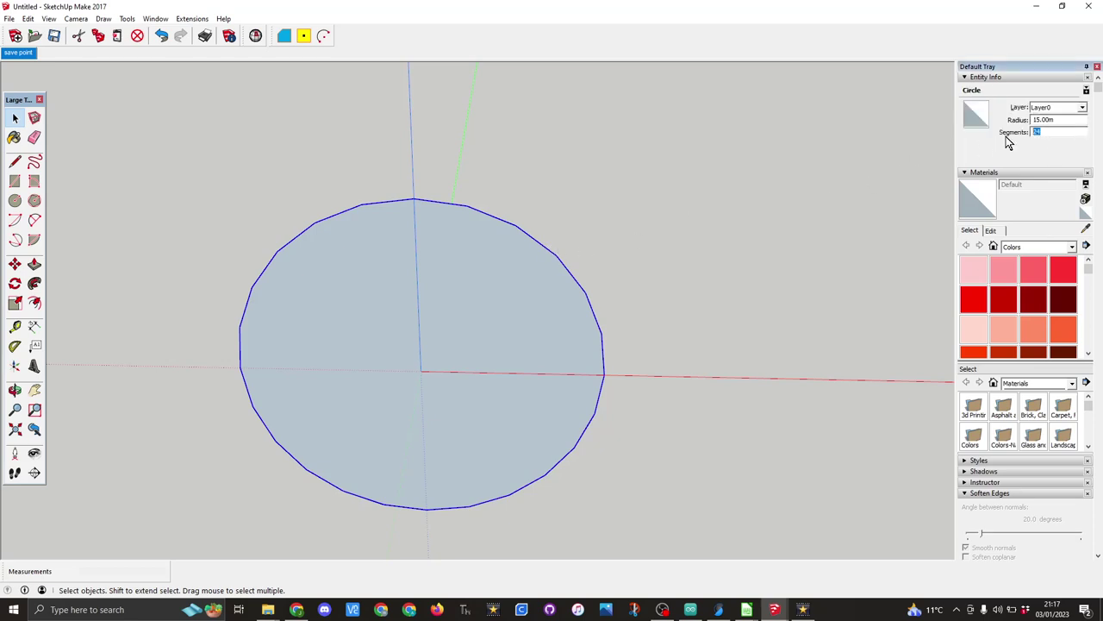
{"action": "type", "text": "200"}
{"action": "key", "text": "Return"}
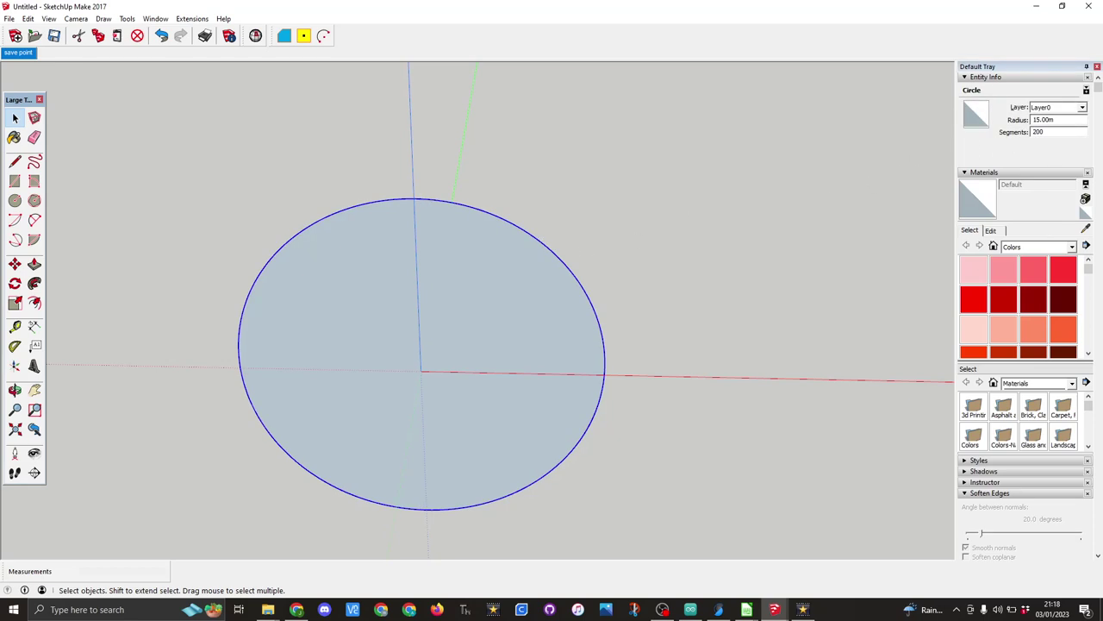
Step: Offset the circle edge 1 m inward to create an inner circle
{"action": "left_click", "coordinate": [35, 304]}
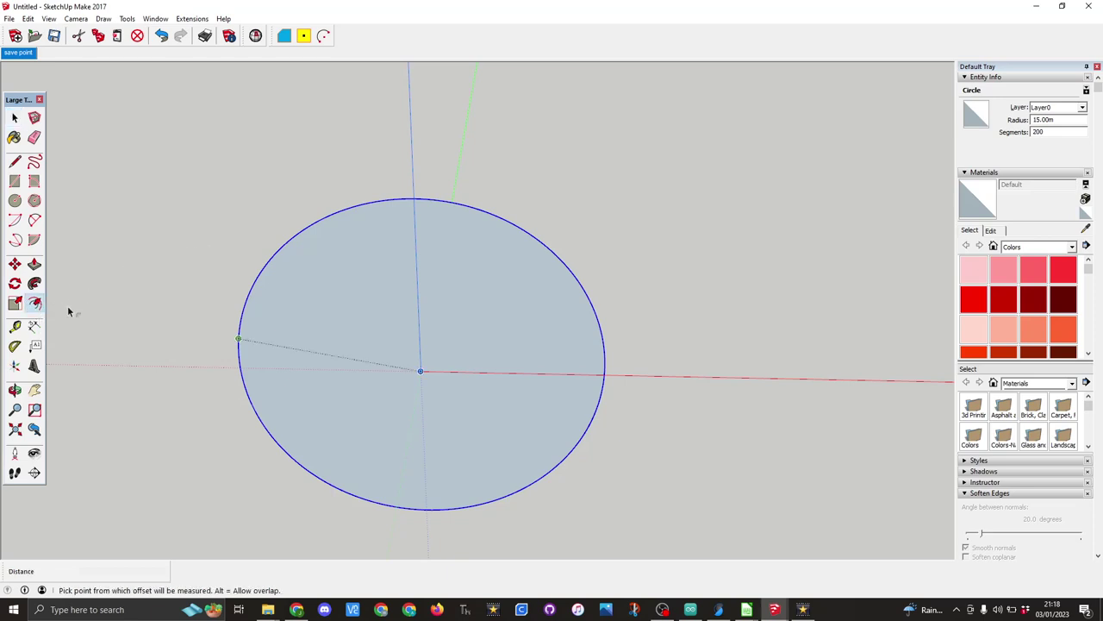
{"action": "left_click", "coordinate": [240, 356]}
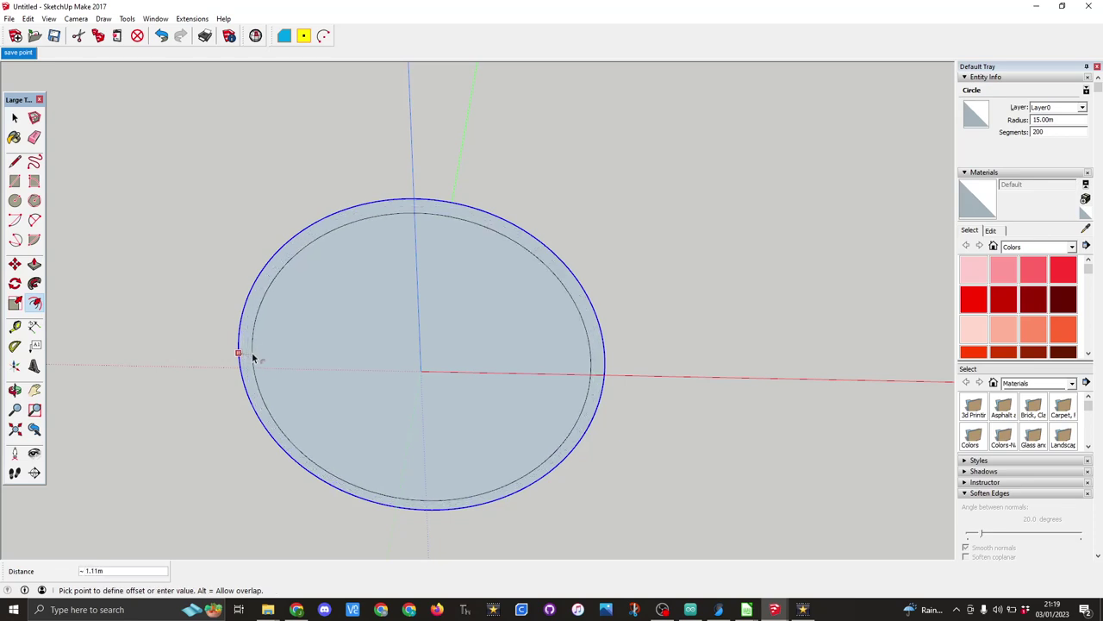
{"action": "left_click", "coordinate": [256, 353]}
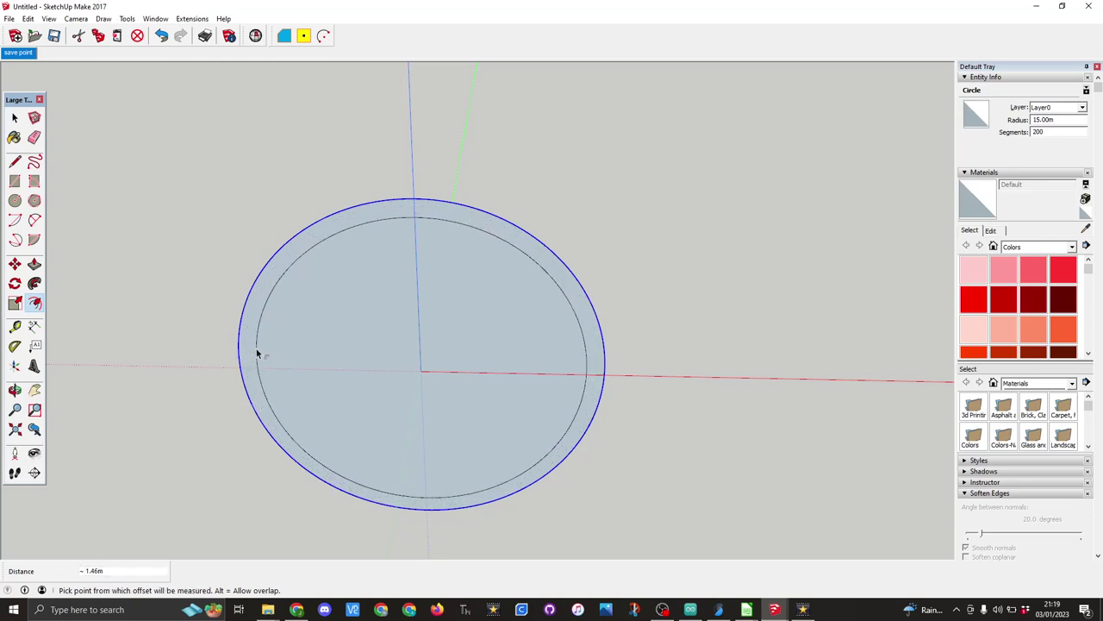
{"action": "type", "text": "1"}
{"action": "key", "text": "Return"}
Step: Delete the inner circular face, leaving a 1 m wide ring
{"action": "key", "text": "space"}
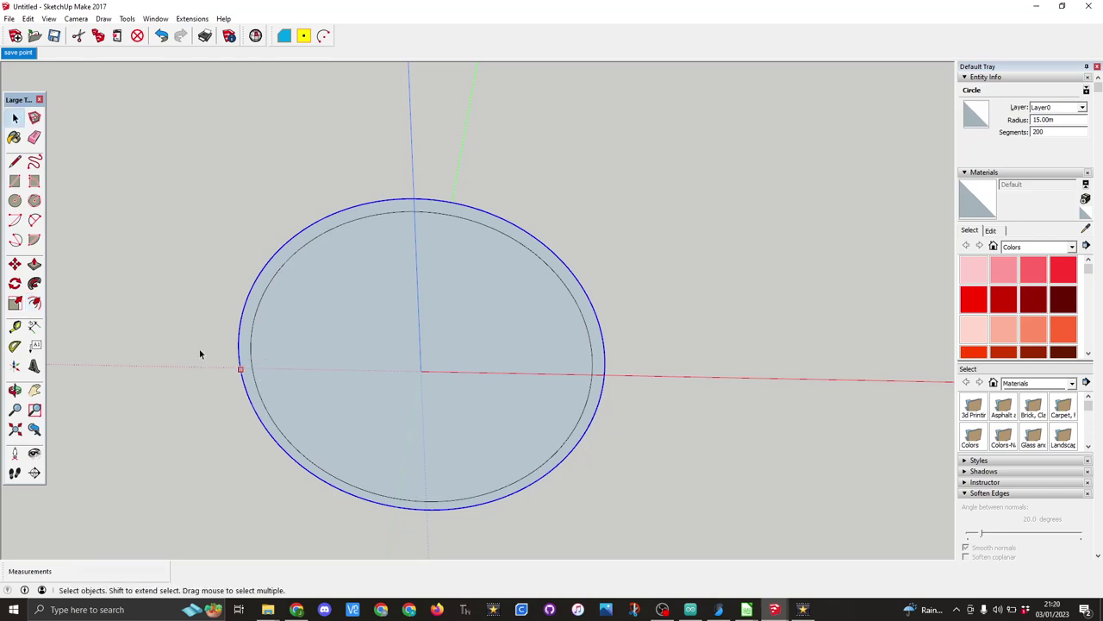
{"action": "left_click", "coordinate": [198, 324]}
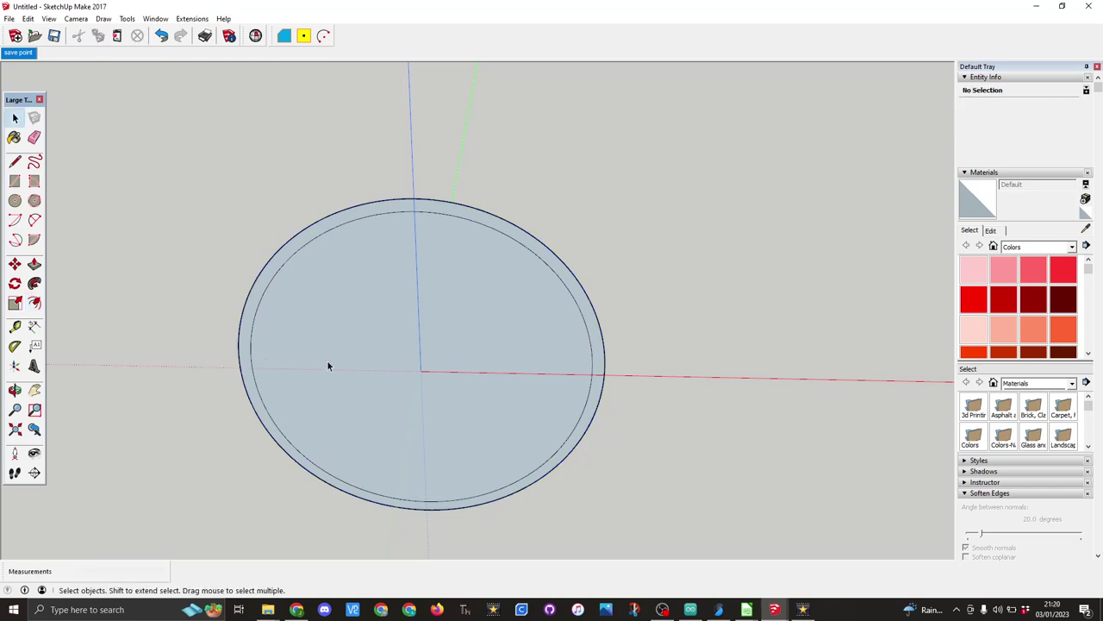
{"action": "left_click", "coordinate": [354, 358]}
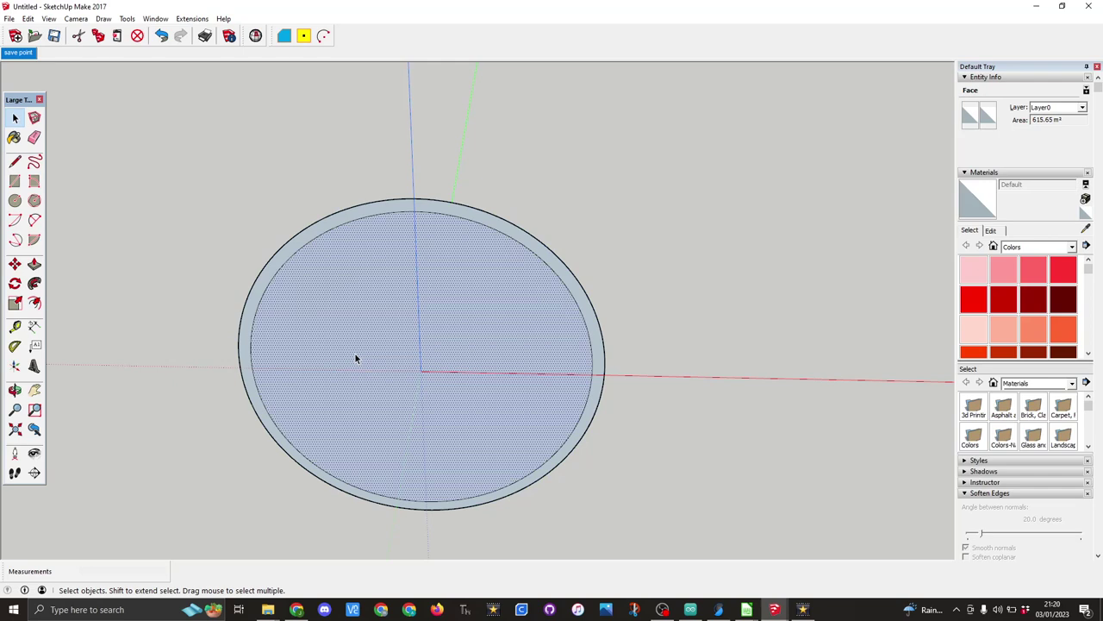
{"action": "key", "text": "Delete"}
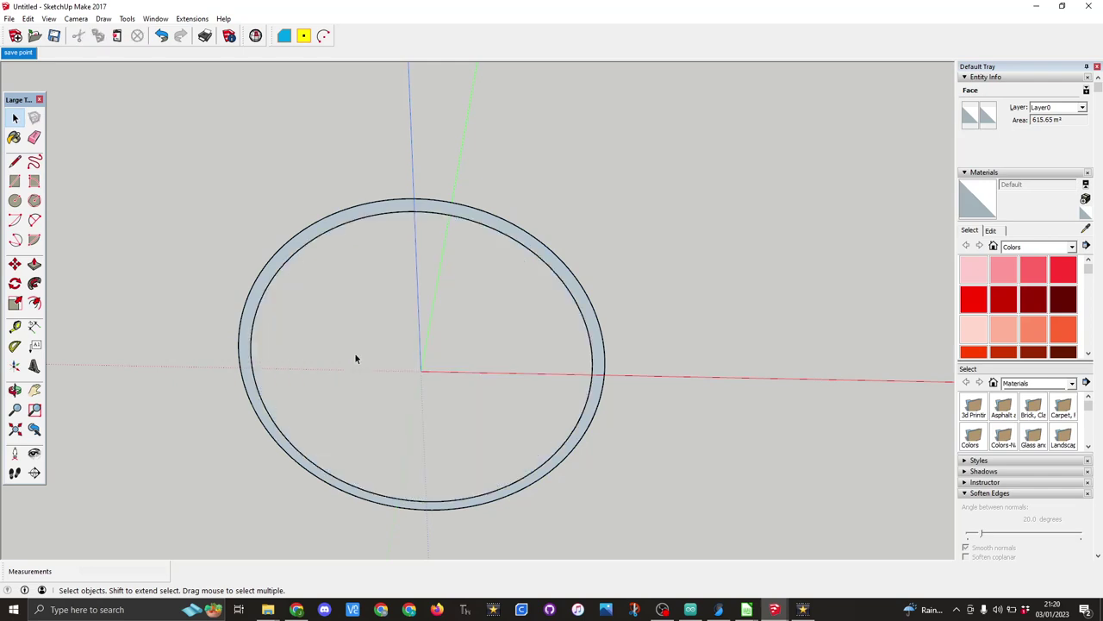
Step: Reverse the ring's faces so they face outward
{"action": "middle_click_drag", "start_coordinate": [473, 362], "coordinate": [289, 347]}
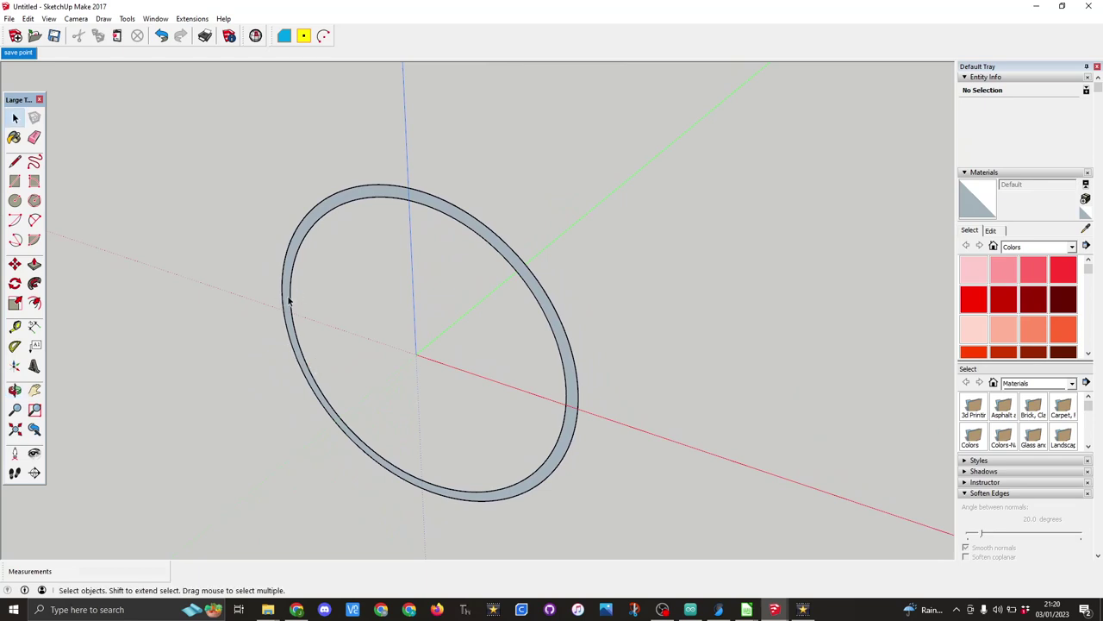
{"action": "right_click", "coordinate": [288, 299]}
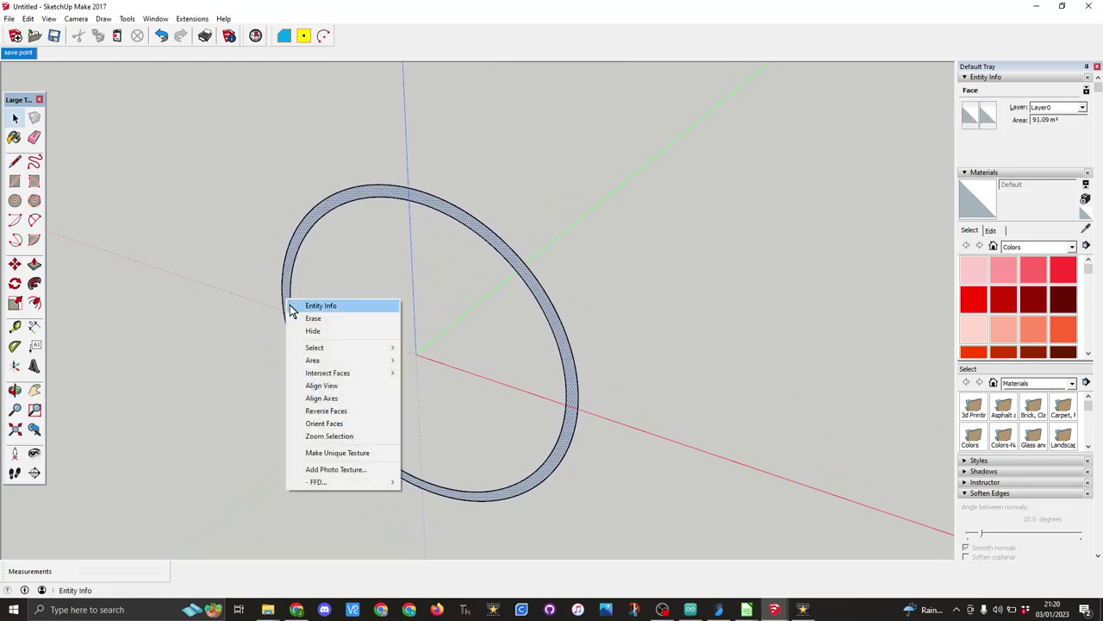
{"action": "left_click", "coordinate": [334, 410]}
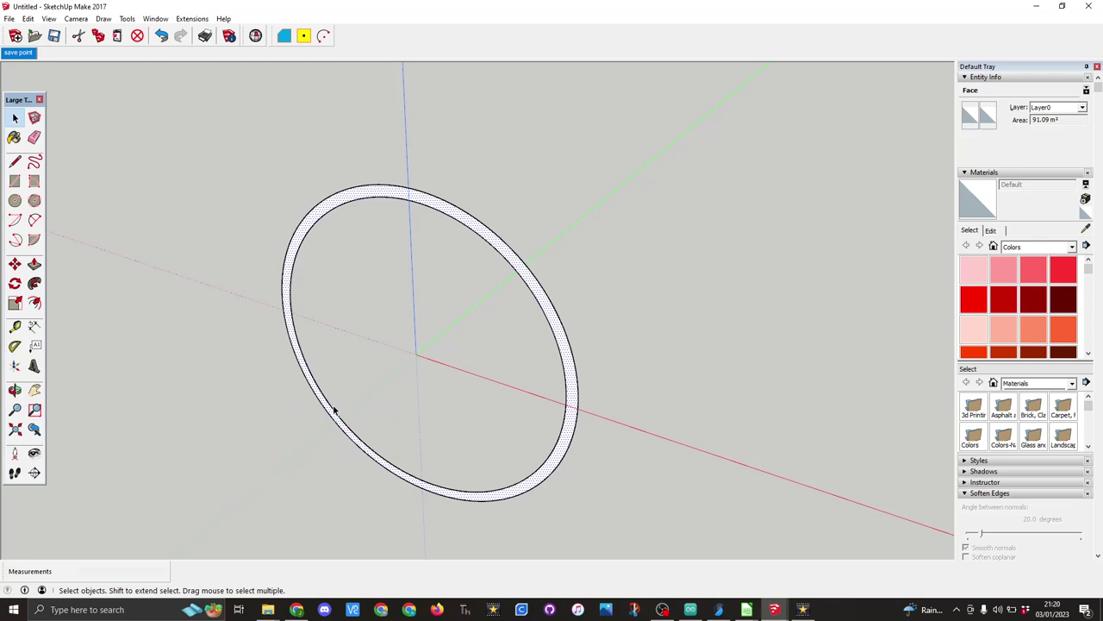
Step: Push/Pull the ring 41 m into a hollow cylinder
{"action": "left_click", "coordinate": [35, 264]}
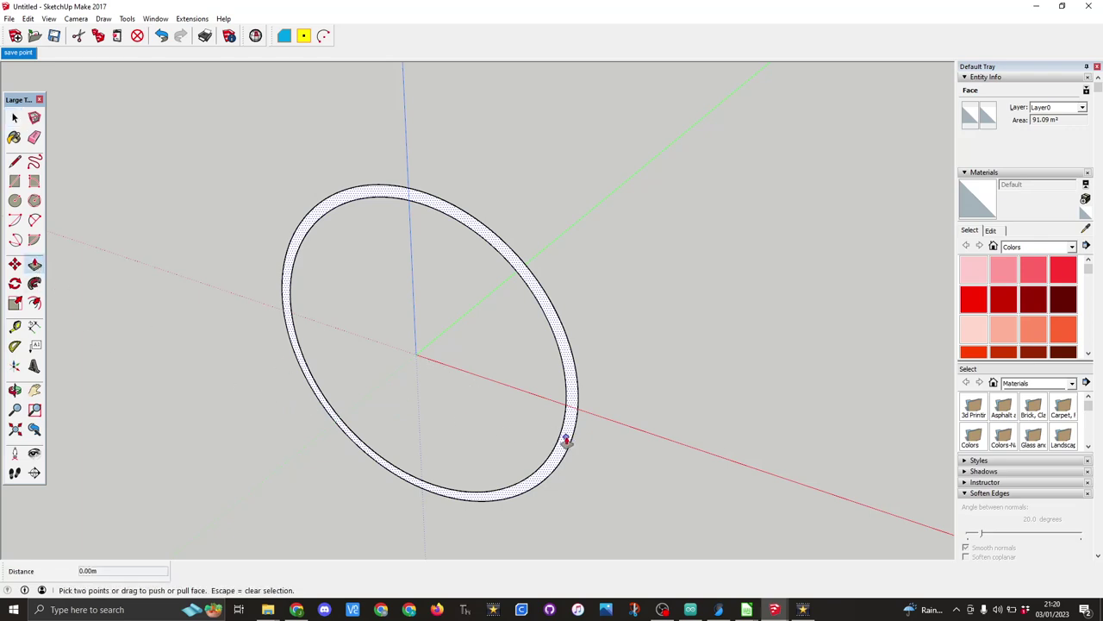
{"action": "left_click_drag", "start_coordinate": [564, 441], "coordinate": [694, 312]}
{"action": "type", "text": "41"}
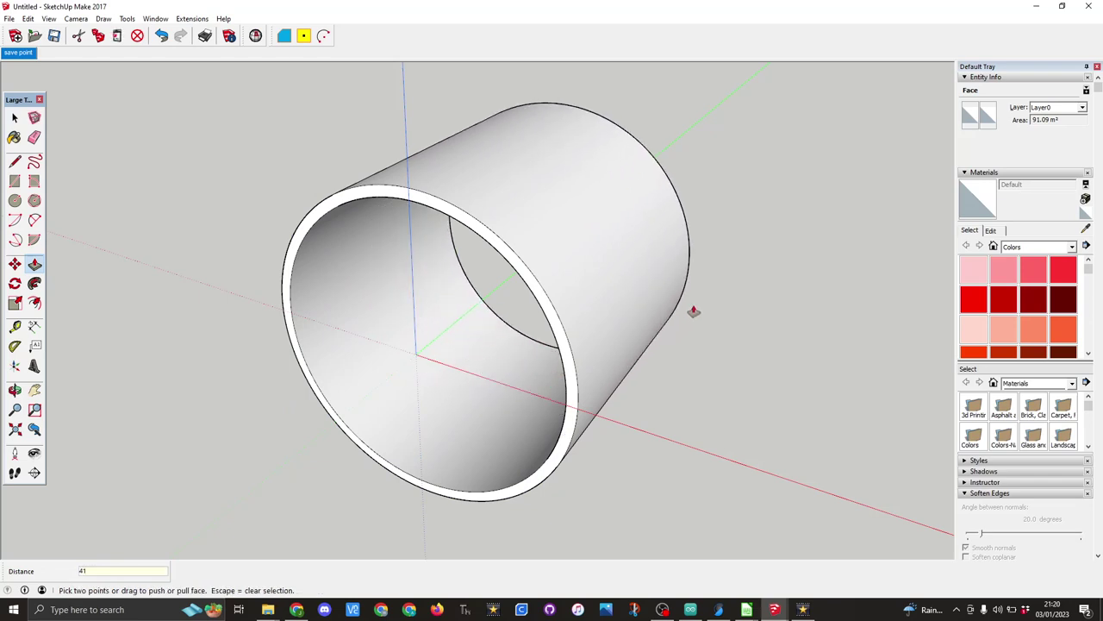
{"action": "key", "text": "Return"}
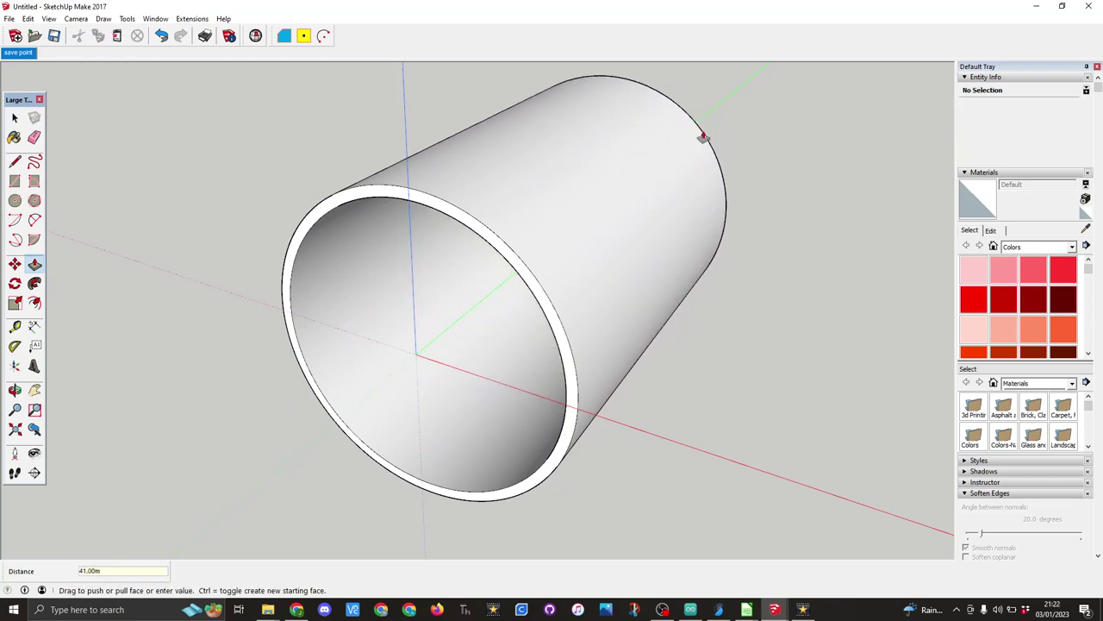
{"action": "key", "text": "space"}
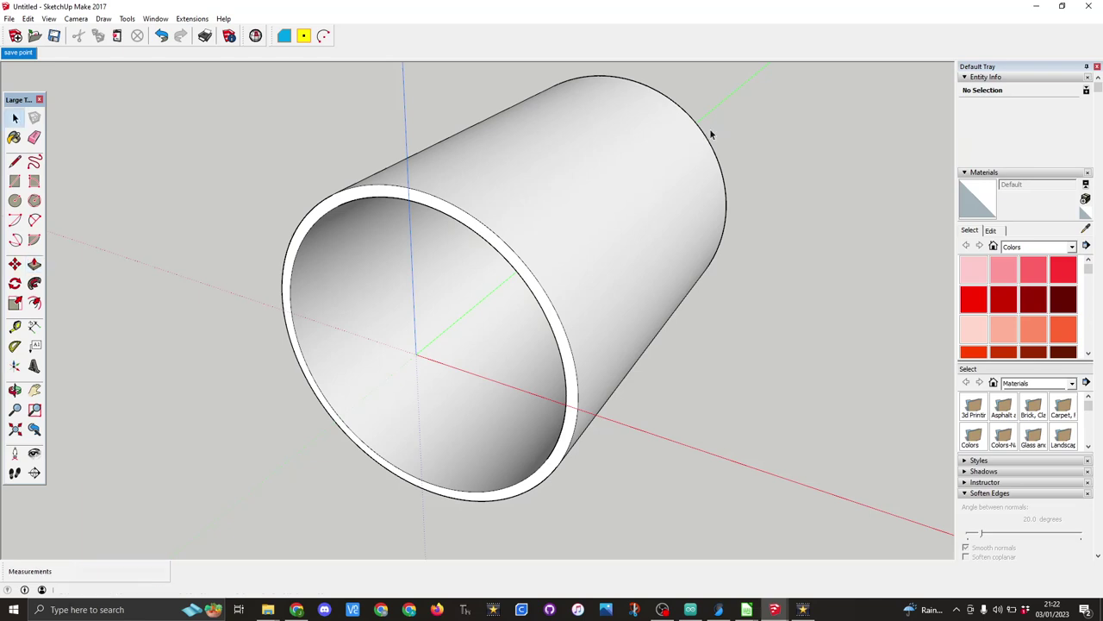
Step: Select the whole hollow cylinder and make it a group, then undo the last change
{"action": "scroll", "coordinate": [734, 168], "scroll_direction": "down", "scroll_amount": 3}
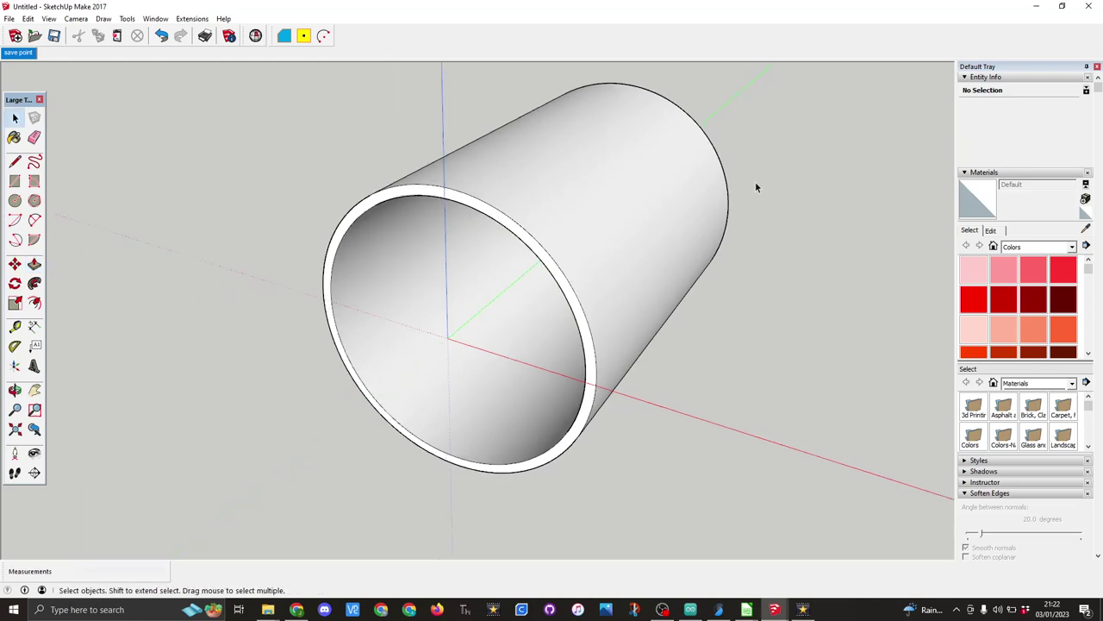
{"action": "left_click_drag", "start_coordinate": [434, 81], "coordinate": [798, 417]}
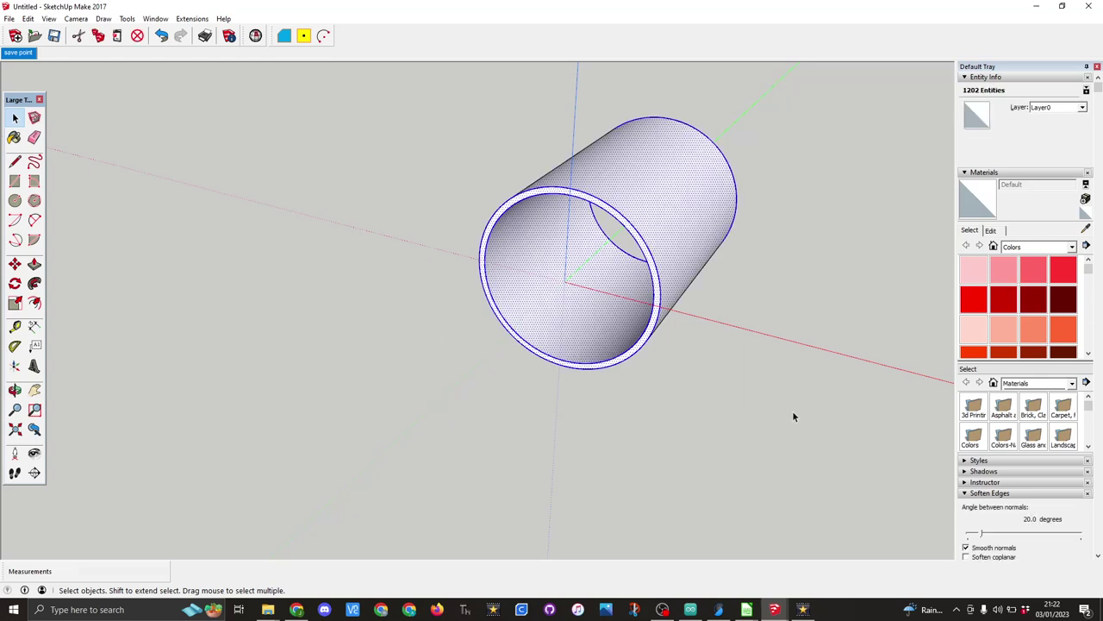
{"action": "right_click", "coordinate": [677, 199]}
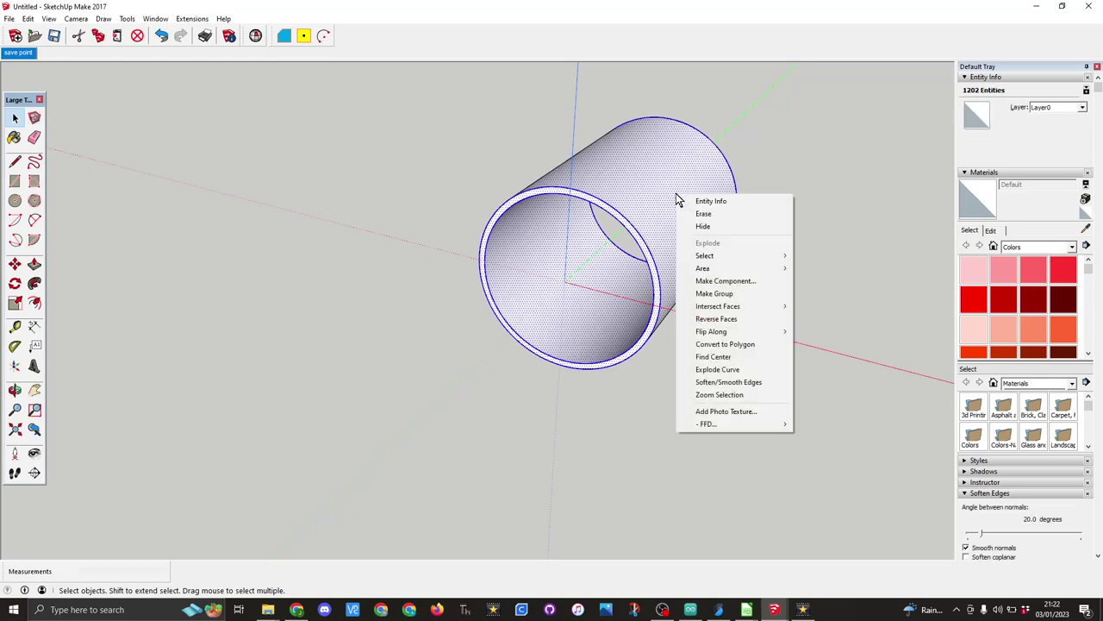
{"action": "left_click", "coordinate": [735, 294]}
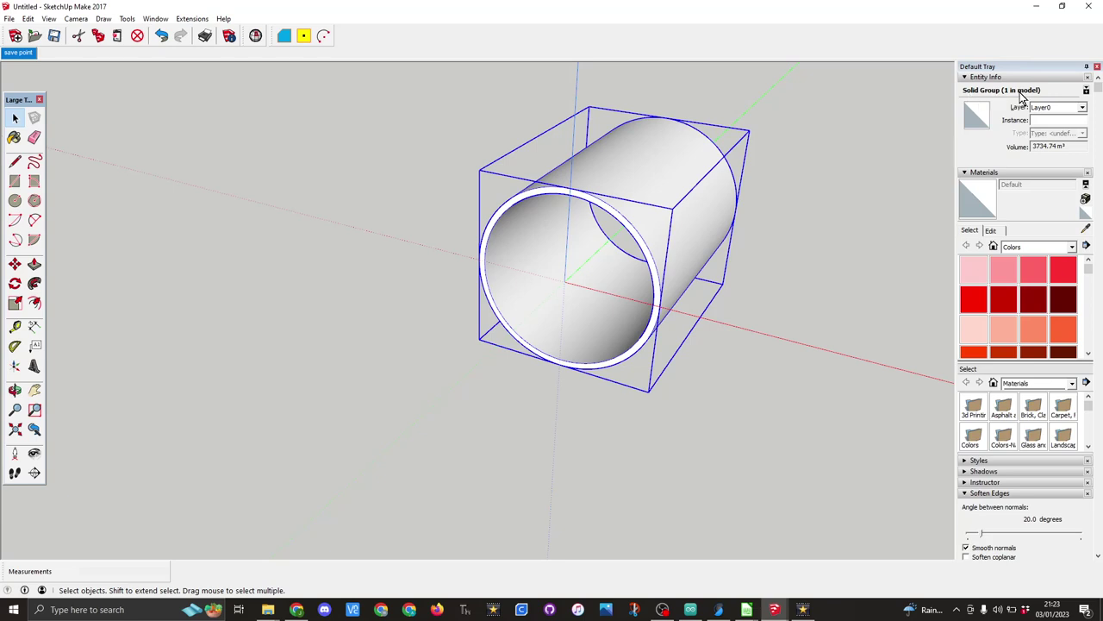
{"action": "key", "text": "ctrl+z"}
Step: Draw a circle of radius 4 on top of the pipe
{"action": "left_click", "coordinate": [15, 202]}
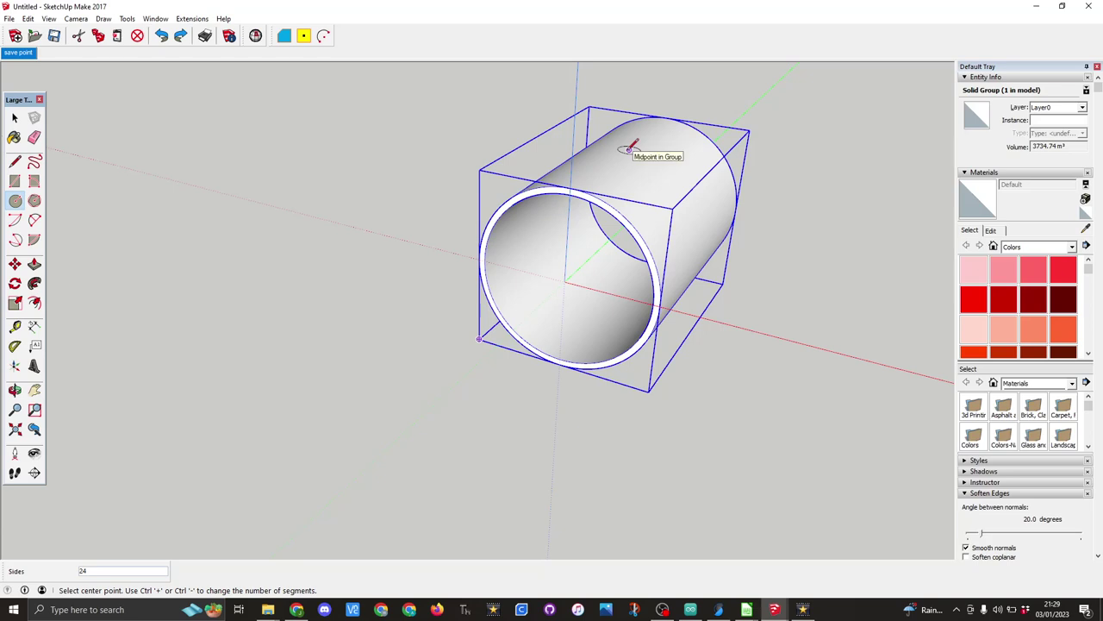
{"action": "left_click", "coordinate": [629, 150]}
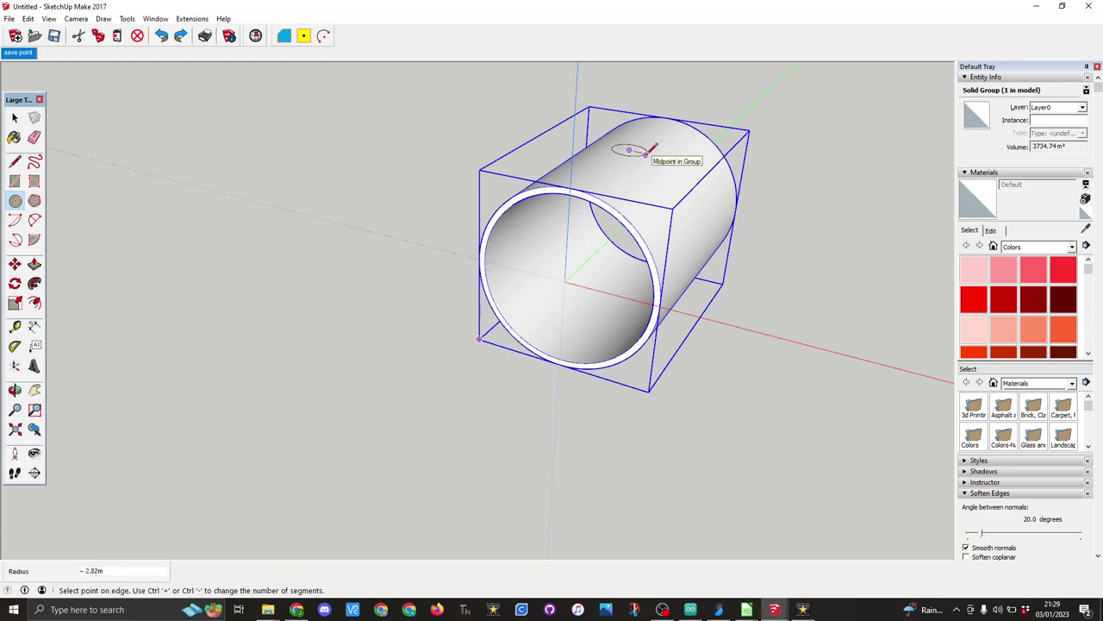
{"action": "left_click", "coordinate": [651, 156]}
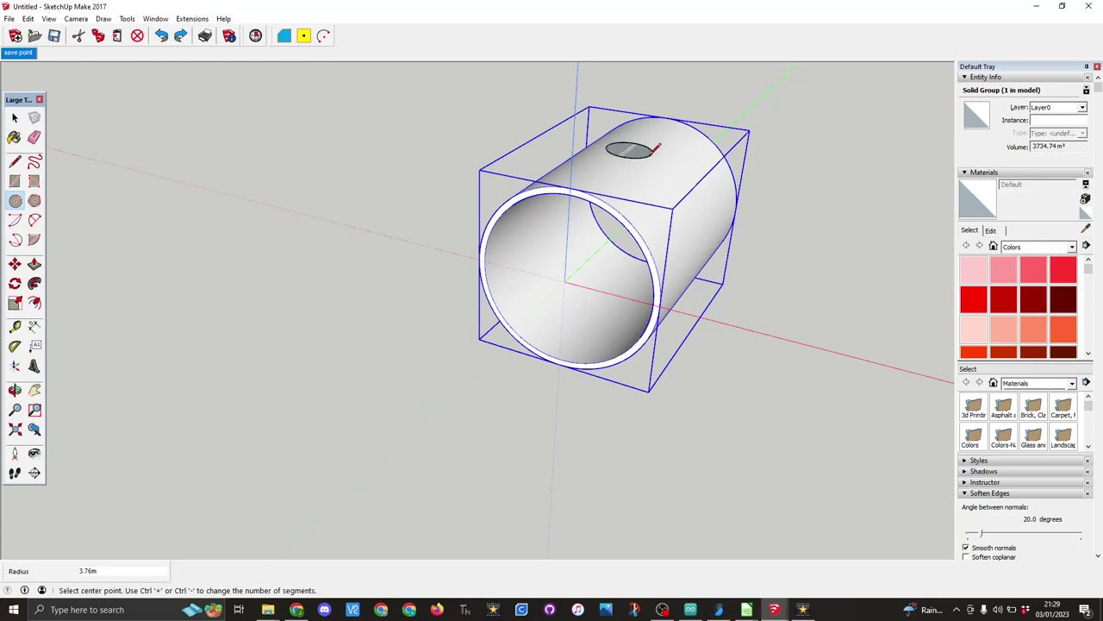
{"action": "type", "text": "4"}
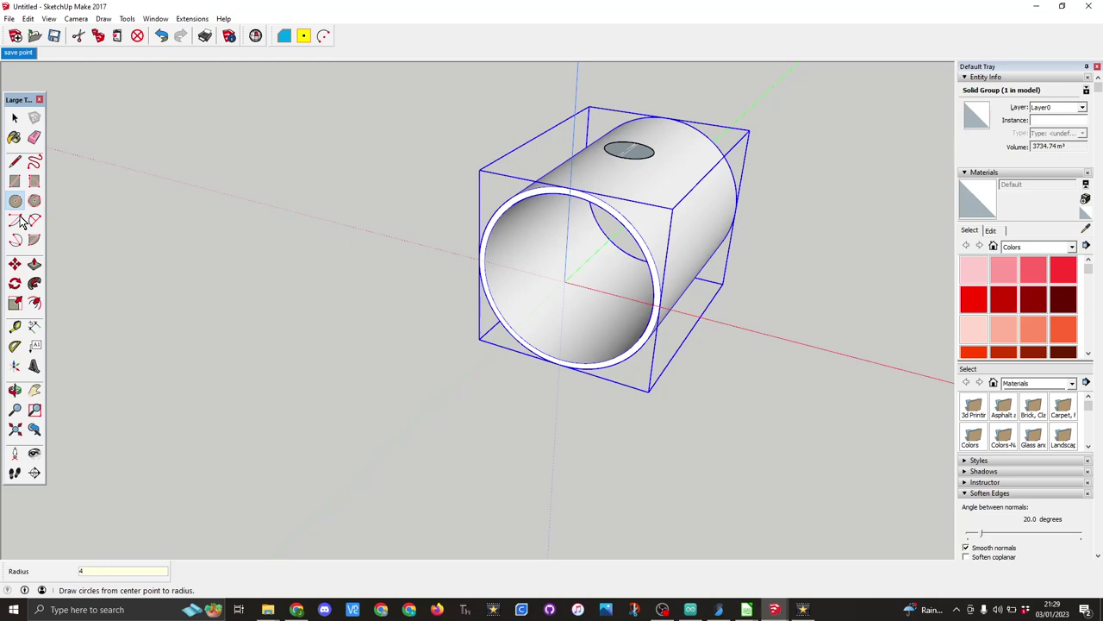
{"action": "left_click", "coordinate": [34, 264]}
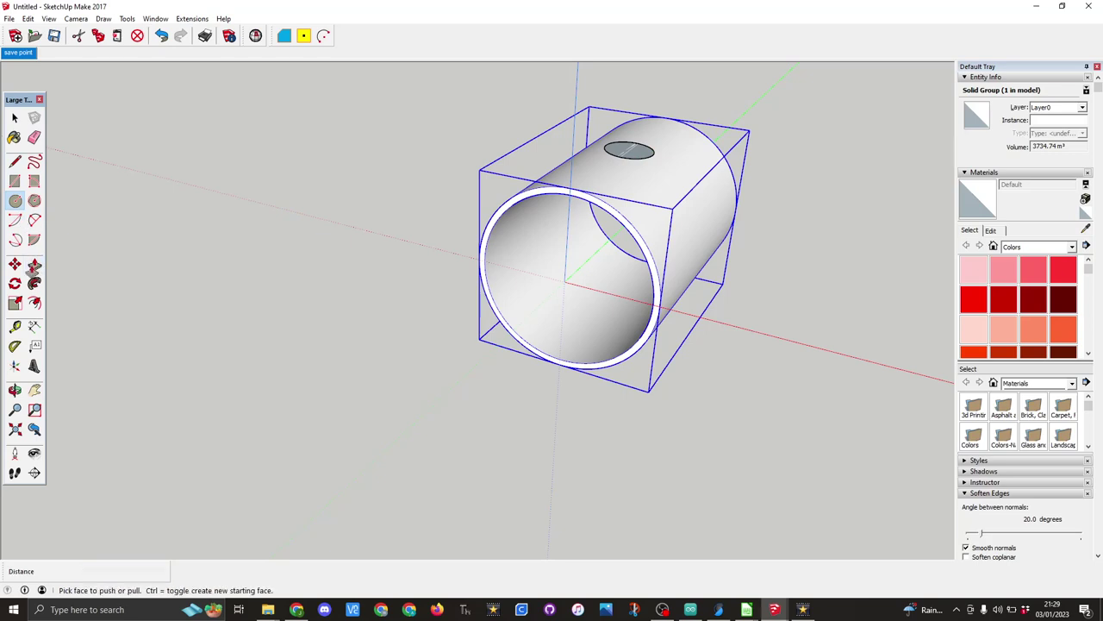
Step: Pull the 4 m circle up 10 m into a small cylinder
{"action": "left_click", "coordinate": [630, 151]}
{"action": "left_click", "coordinate": [629, 106]}
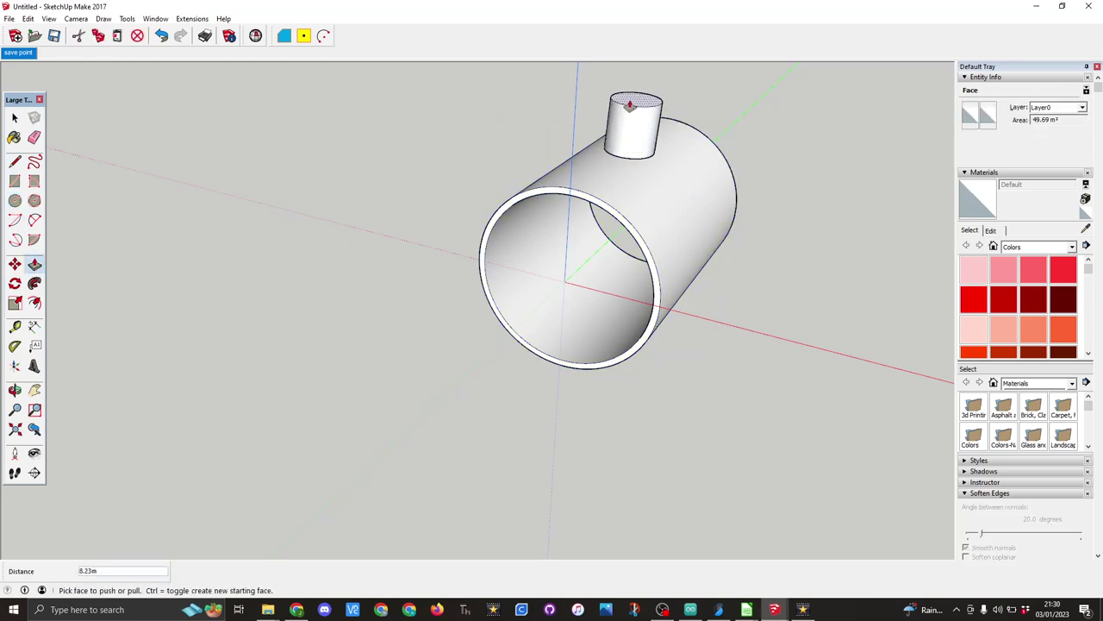
{"action": "type", "text": "10"}
{"action": "key", "text": "Return"}
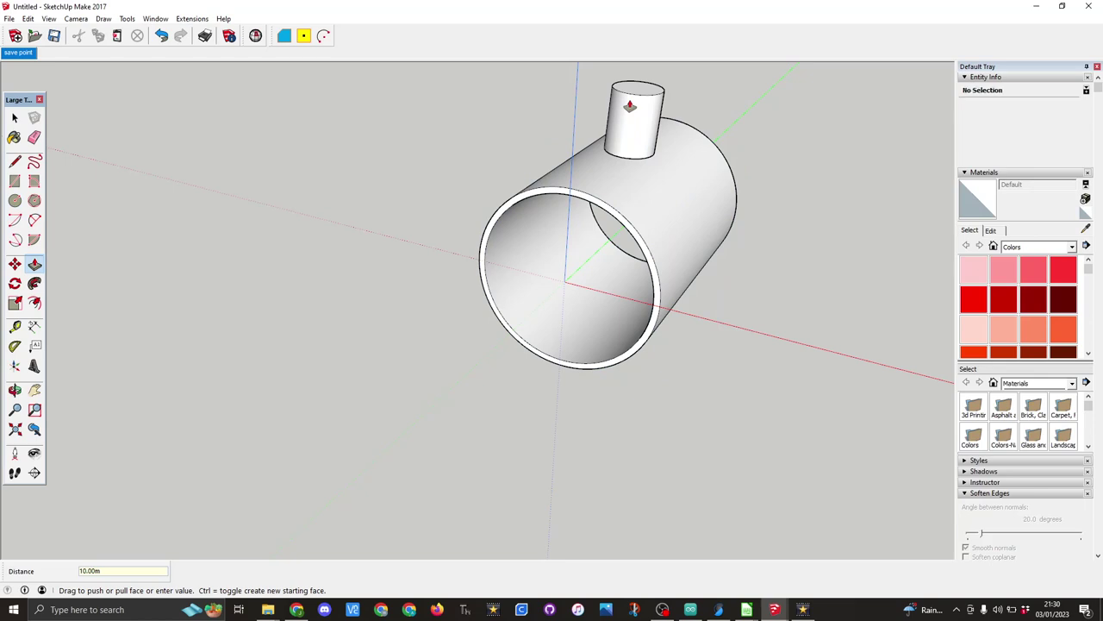
{"action": "key", "text": "space"}
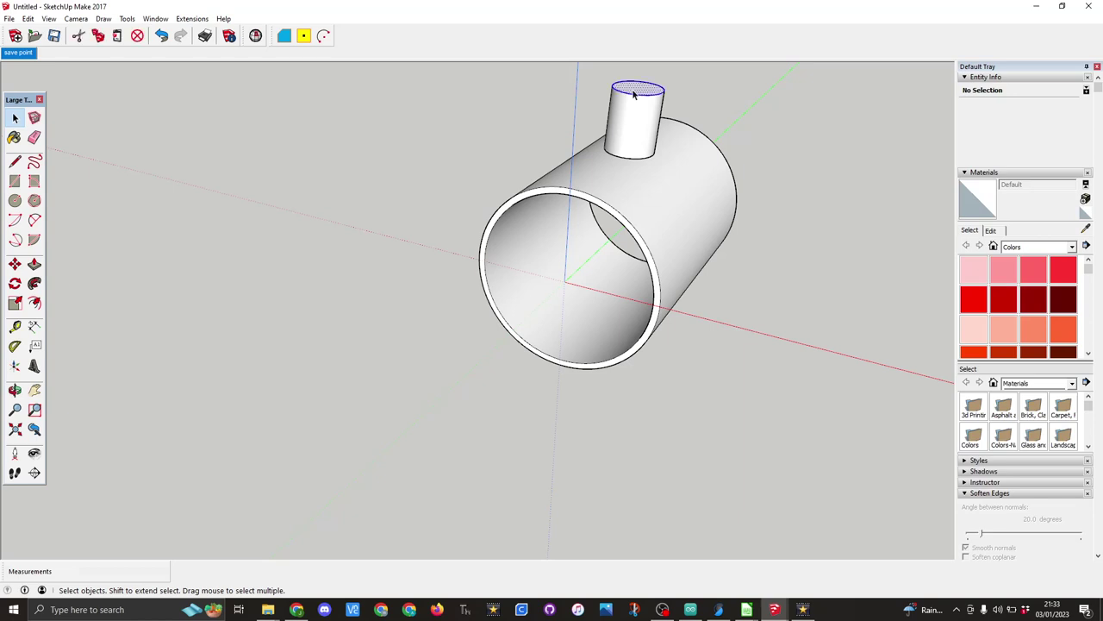
Step: Make the small cylinder its own group, then check both the pipe and cylinder groups
{"action": "triple_click", "coordinate": [634, 95]}
{"action": "right_click", "coordinate": [636, 117]}
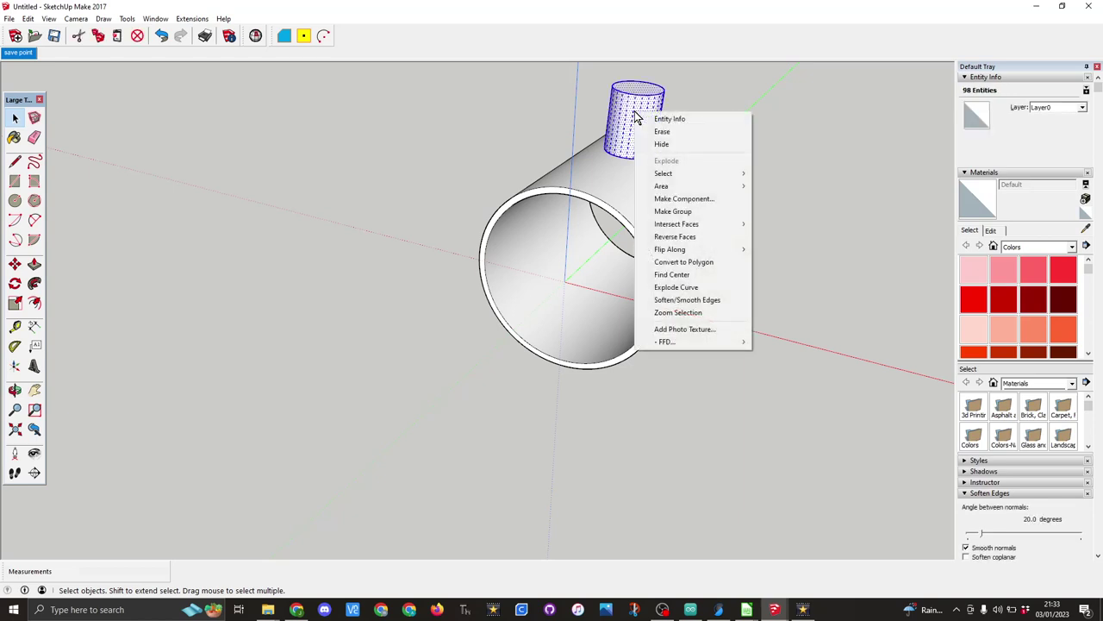
{"action": "left_click", "coordinate": [699, 211]}
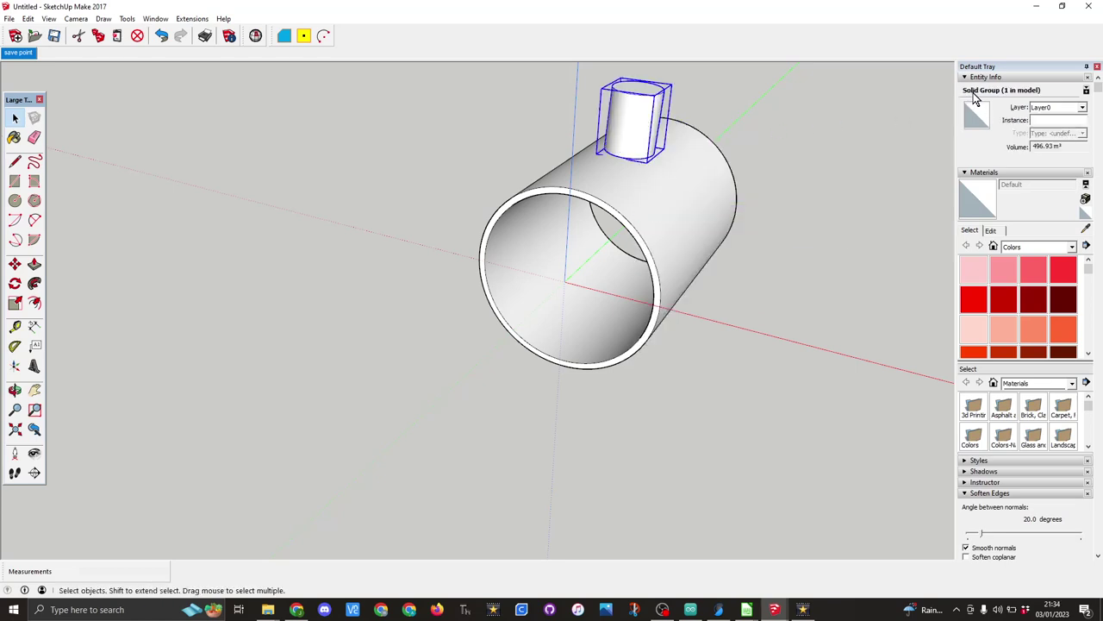
{"action": "left_click", "coordinate": [678, 205]}
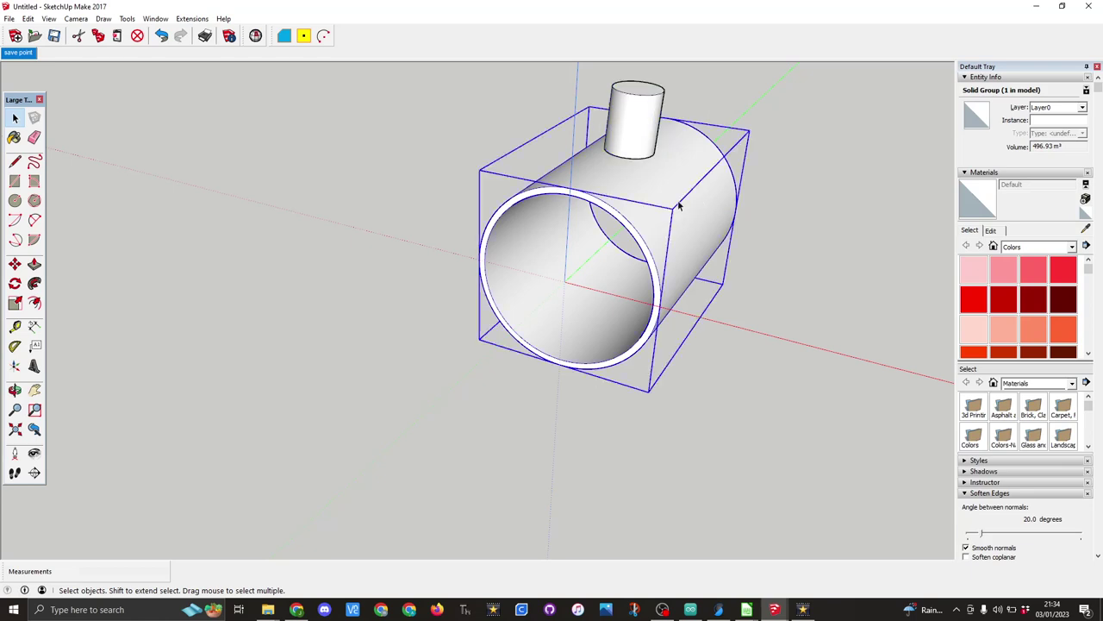
{"action": "left_click", "coordinate": [634, 130]}
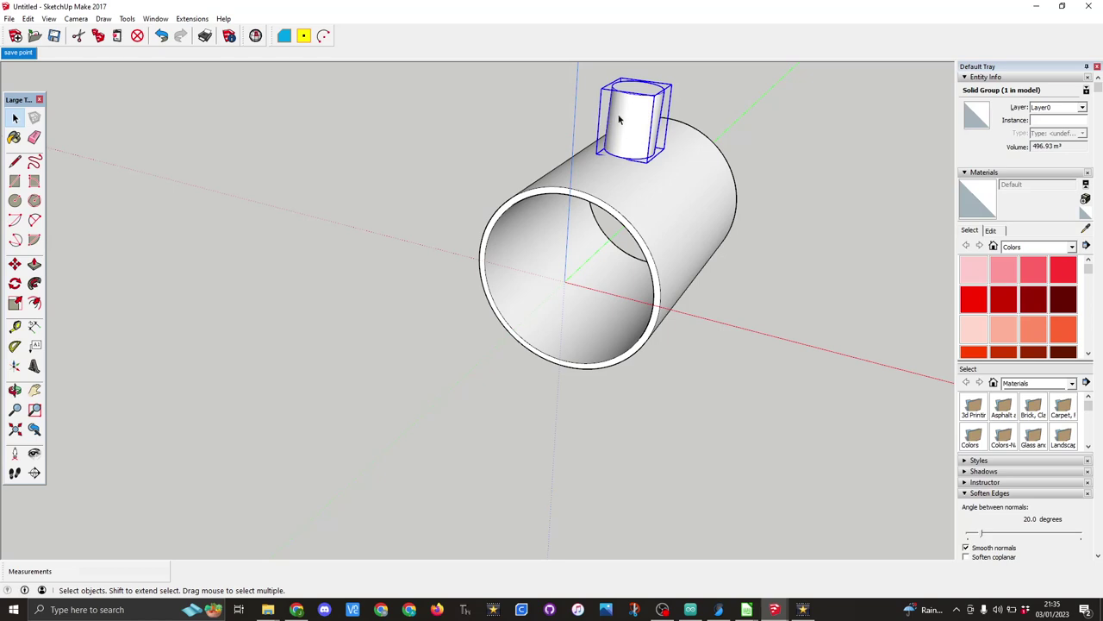
Step: Move the small cylinder down so it sinks into the pipe wall
{"action": "key", "text": "m"}
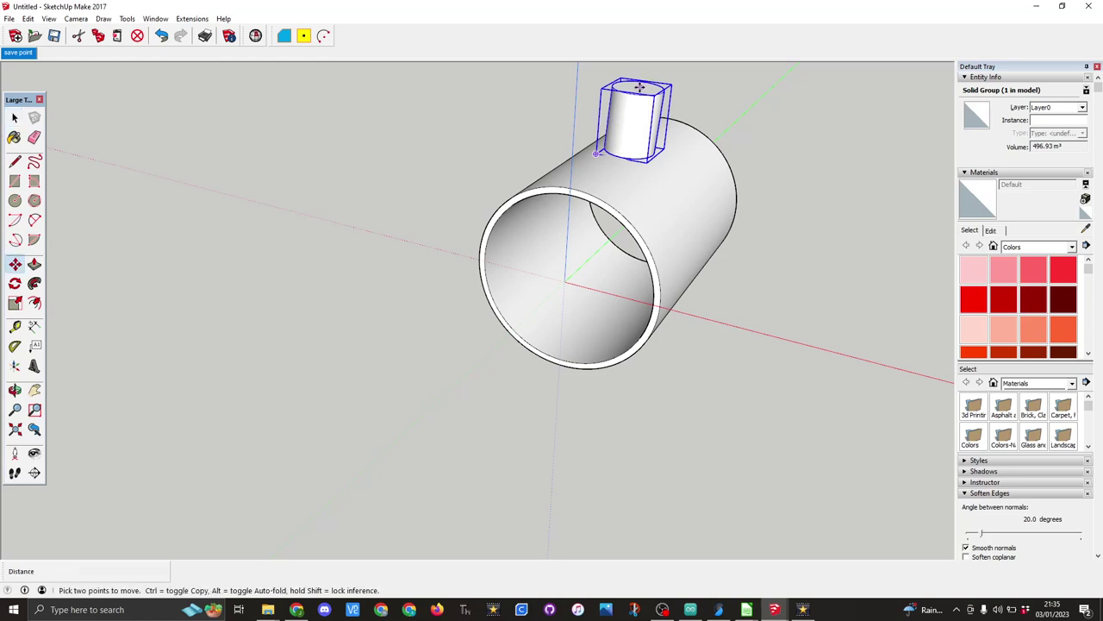
{"action": "left_click", "coordinate": [638, 87]}
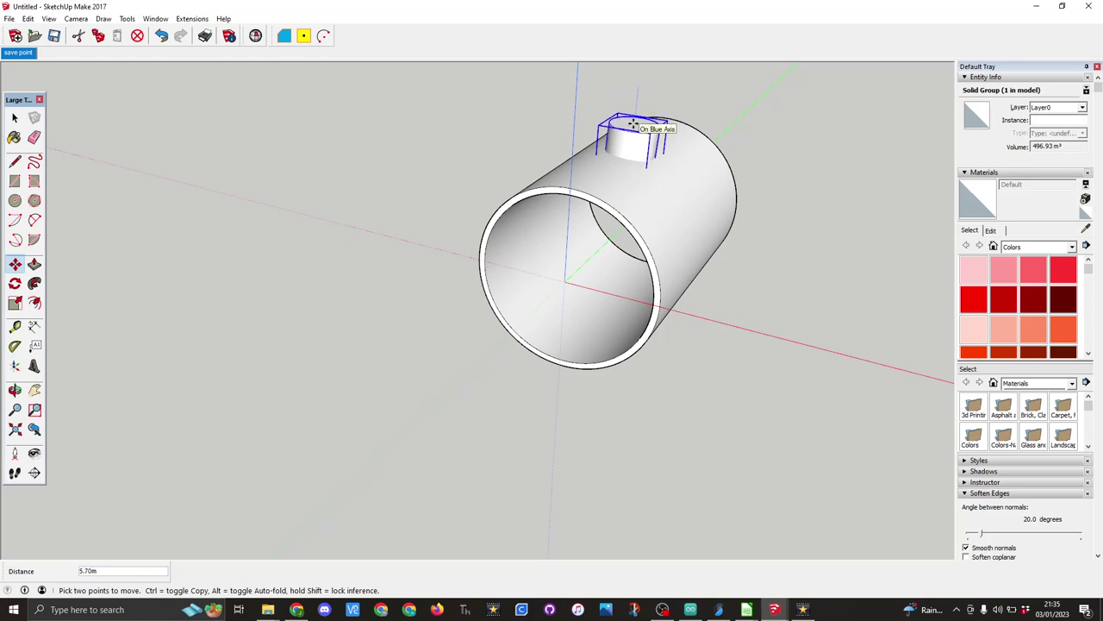
{"action": "left_click", "coordinate": [633, 123]}
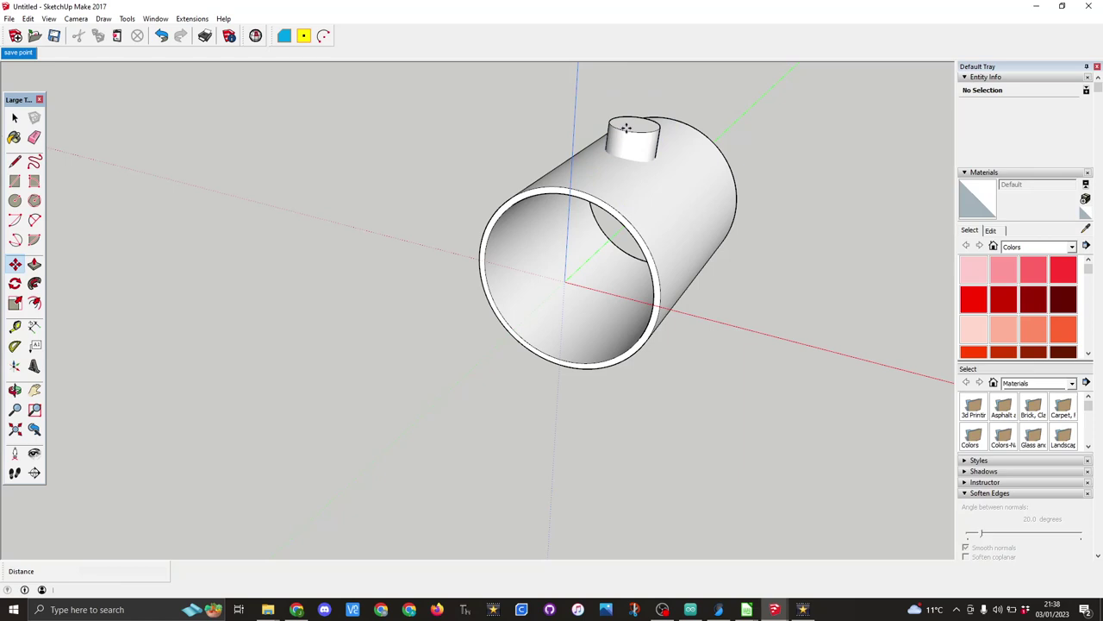
{"action": "key", "text": "space"}
Step: Explode both the pipe and small cylinder groups and intersect their faces with the model
{"action": "middle_click_drag", "start_coordinate": [613, 291], "coordinate": [719, 204]}
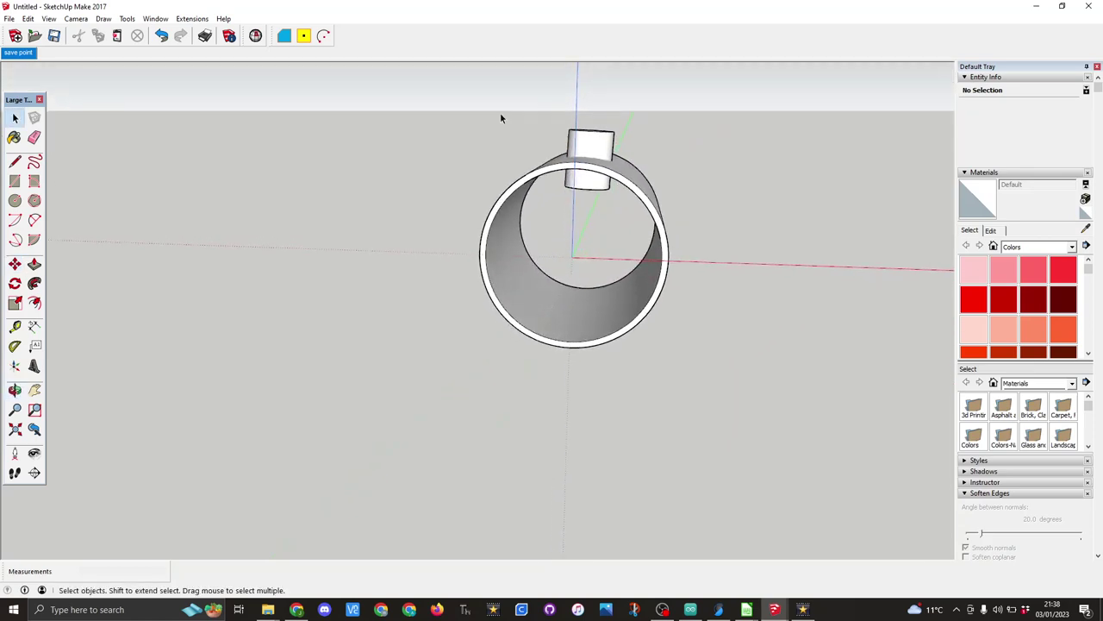
{"action": "left_click_drag", "start_coordinate": [437, 94], "coordinate": [714, 383]}
{"action": "right_click", "coordinate": [633, 179]}
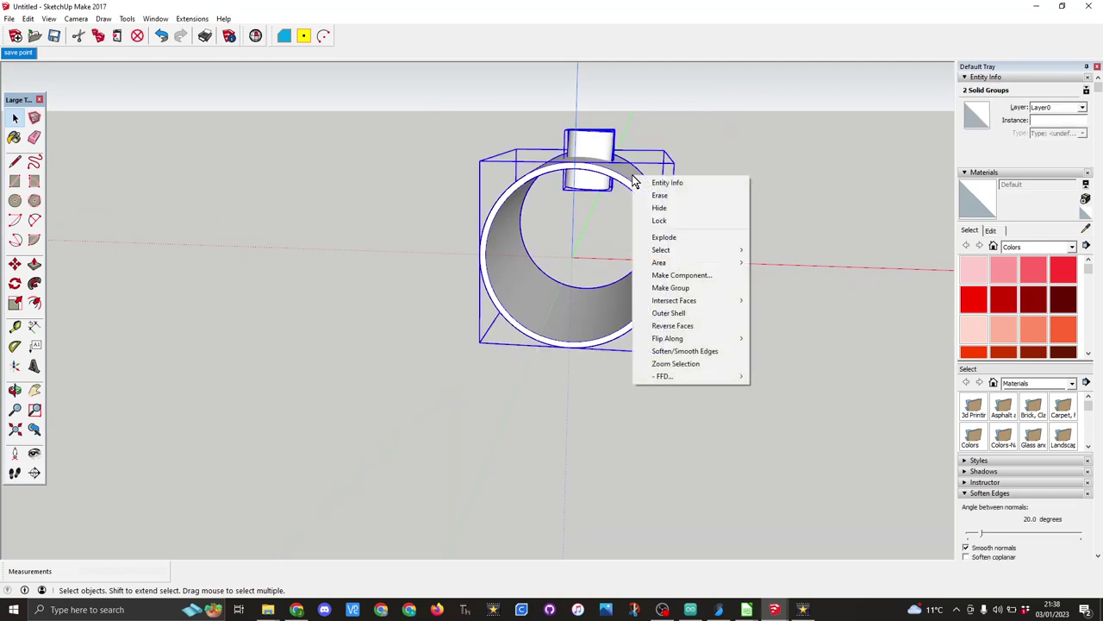
{"action": "left_click", "coordinate": [663, 237]}
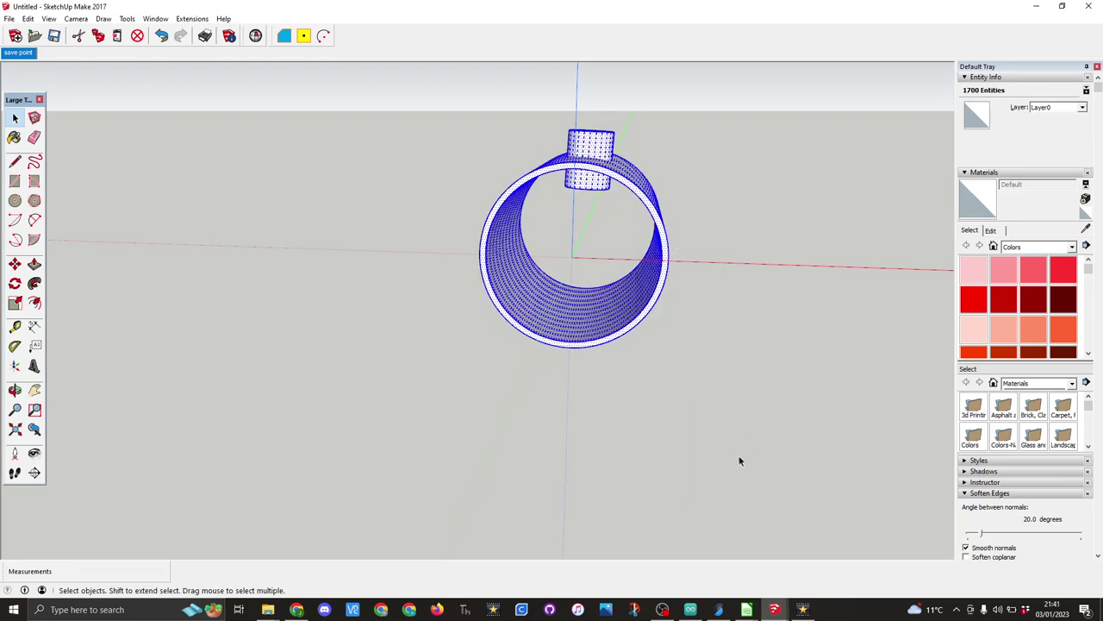
{"action": "right_click", "coordinate": [603, 312]}
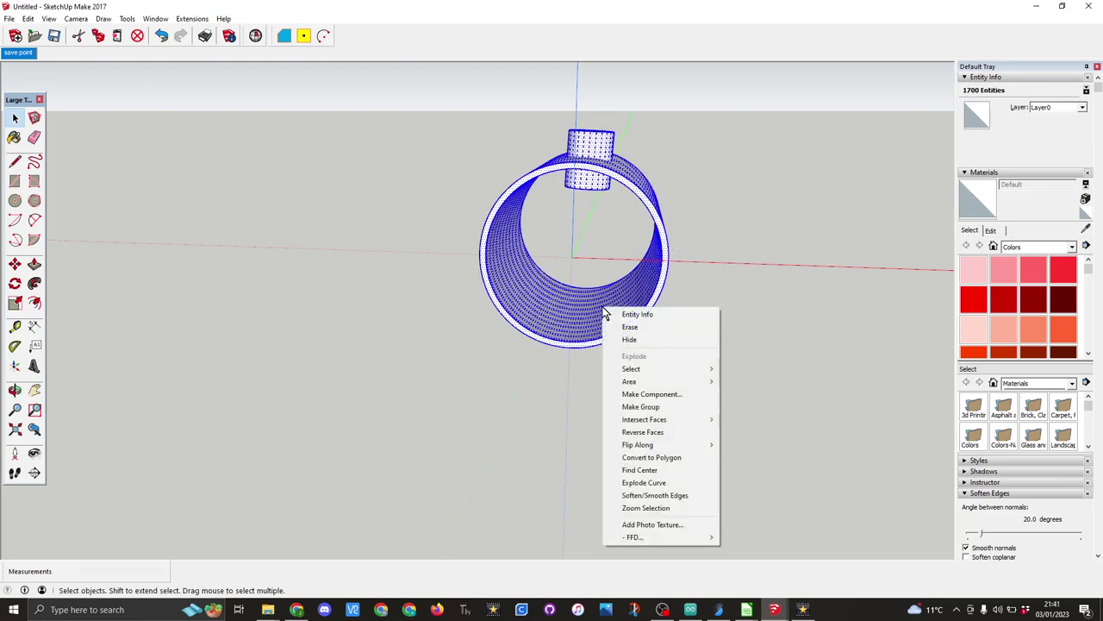
{"action": "mouse_move", "coordinate": [632, 419]}
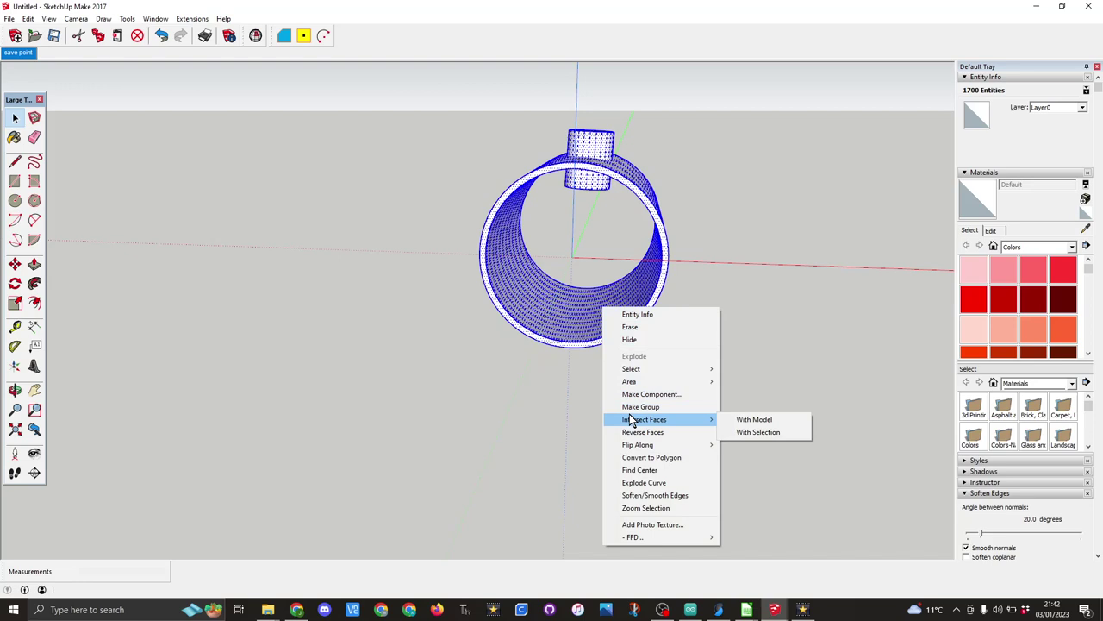
{"action": "left_click", "coordinate": [749, 421]}
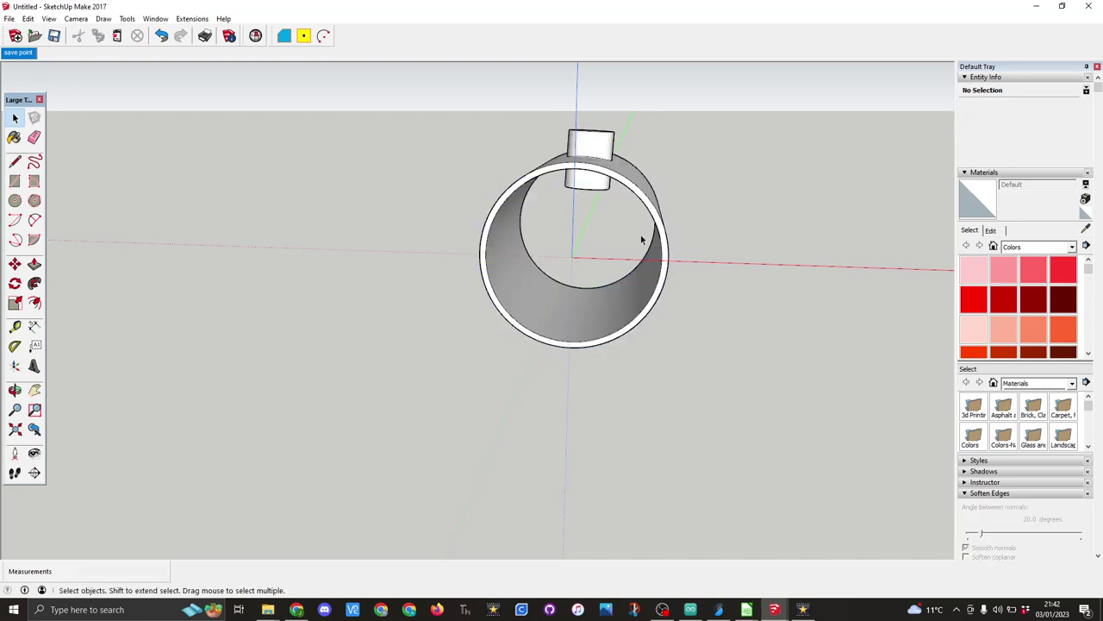
Step: Erase the small cylinder protruding from the tube
{"action": "left_click", "coordinate": [35, 137]}
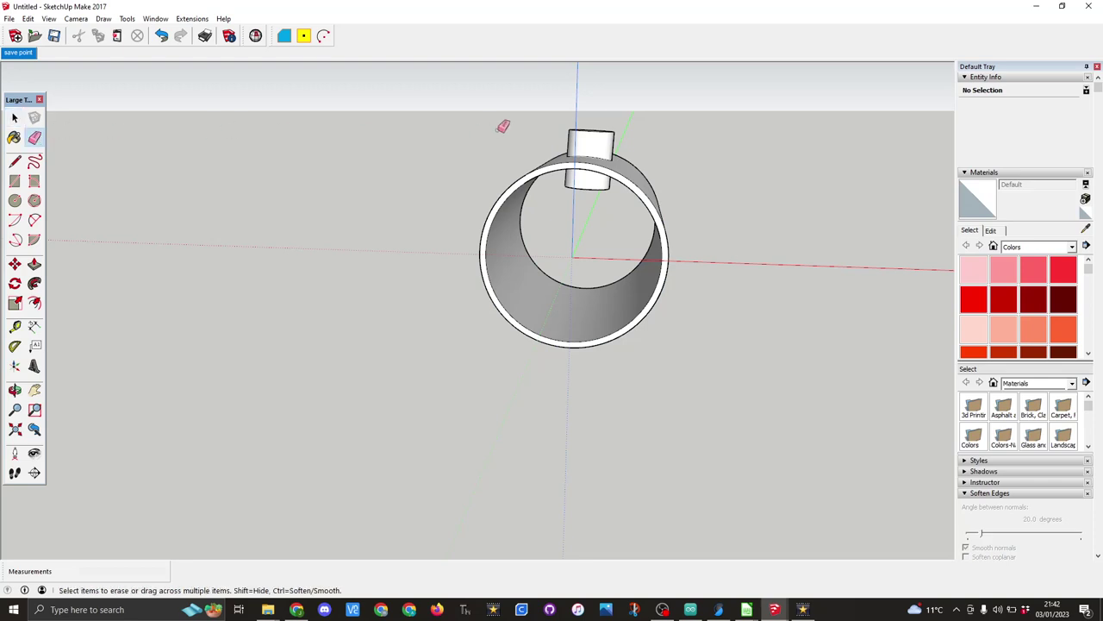
{"action": "left_click", "coordinate": [570, 130]}
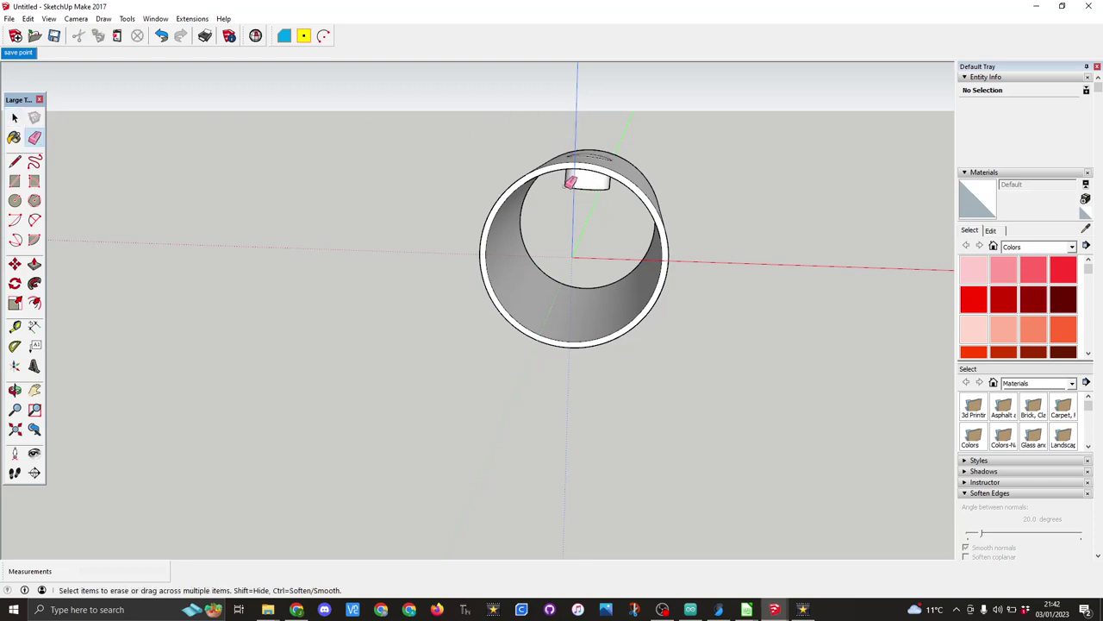
{"action": "left_click", "coordinate": [571, 181]}
{"action": "mouse_move", "coordinate": [586, 197]}
{"action": "middle_mouse_down"}
{"action": "mouse_move", "coordinate": [563, 276]}
{"action": "mouse_move", "coordinate": [566, 325]}
{"action": "middle_mouse_up"}
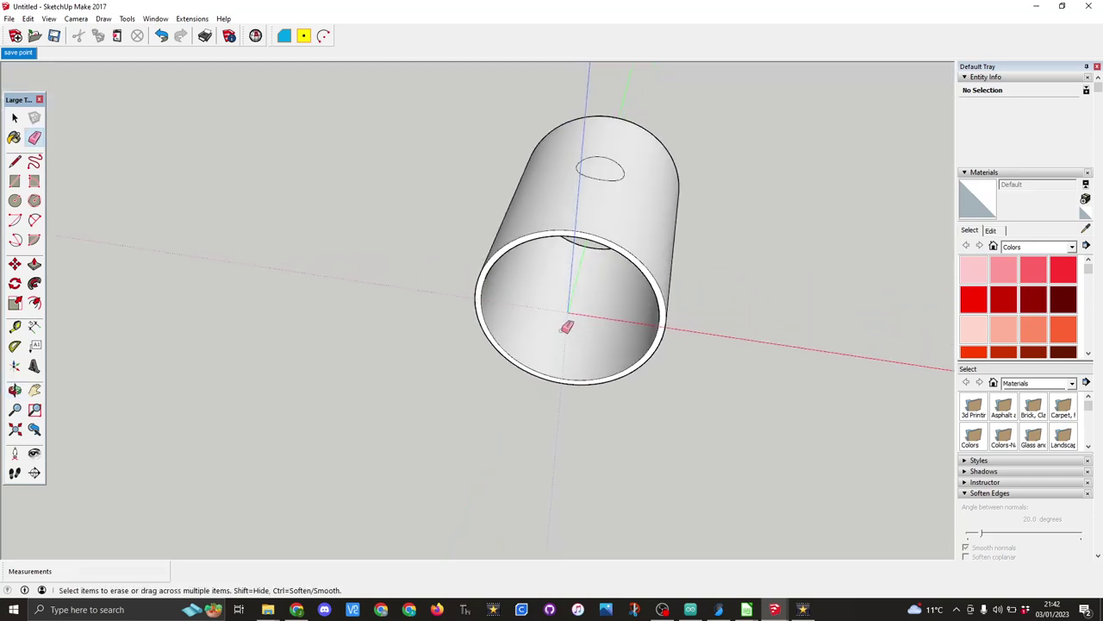
Step: Try deleting the elliptical face on the tube's side, restoring it with undo each time
{"action": "left_click", "coordinate": [14, 119]}
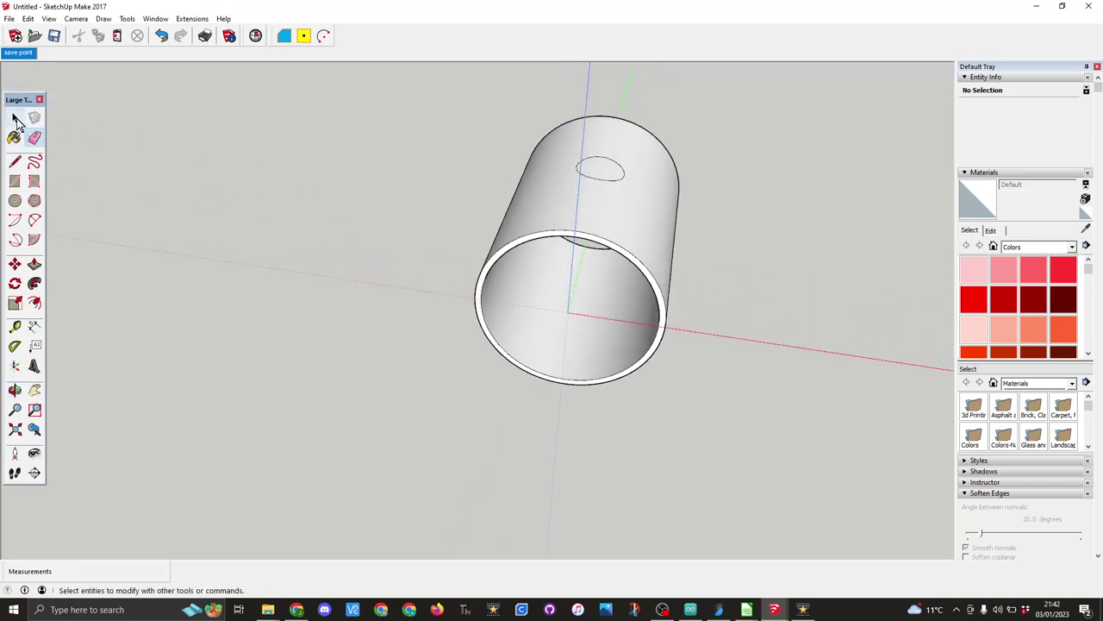
{"action": "left_click", "coordinate": [598, 174]}
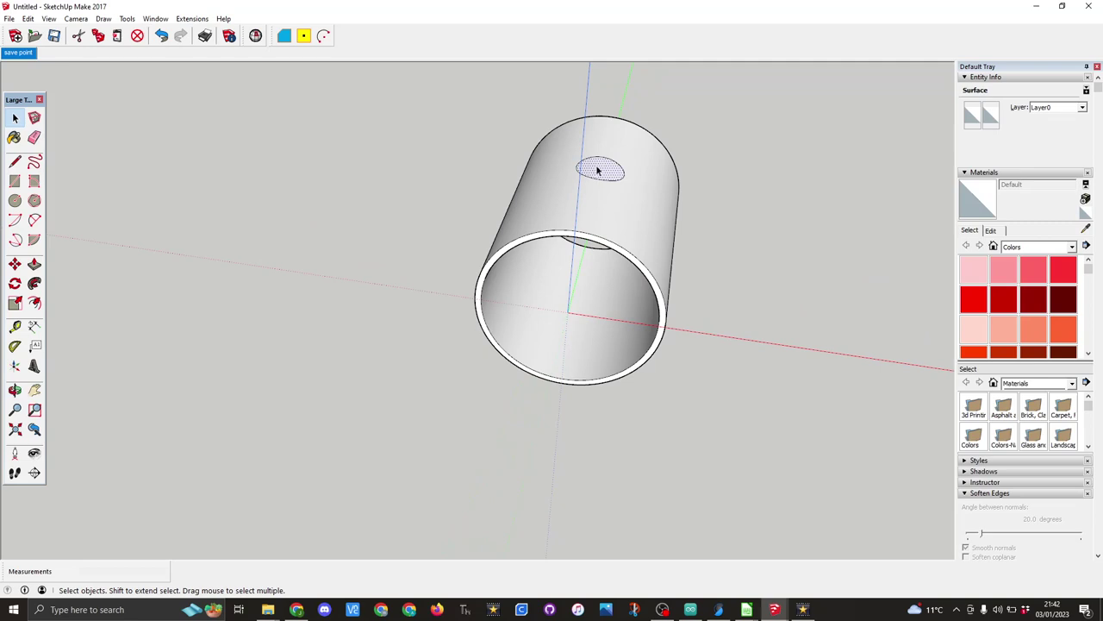
{"action": "key", "text": "Delete"}
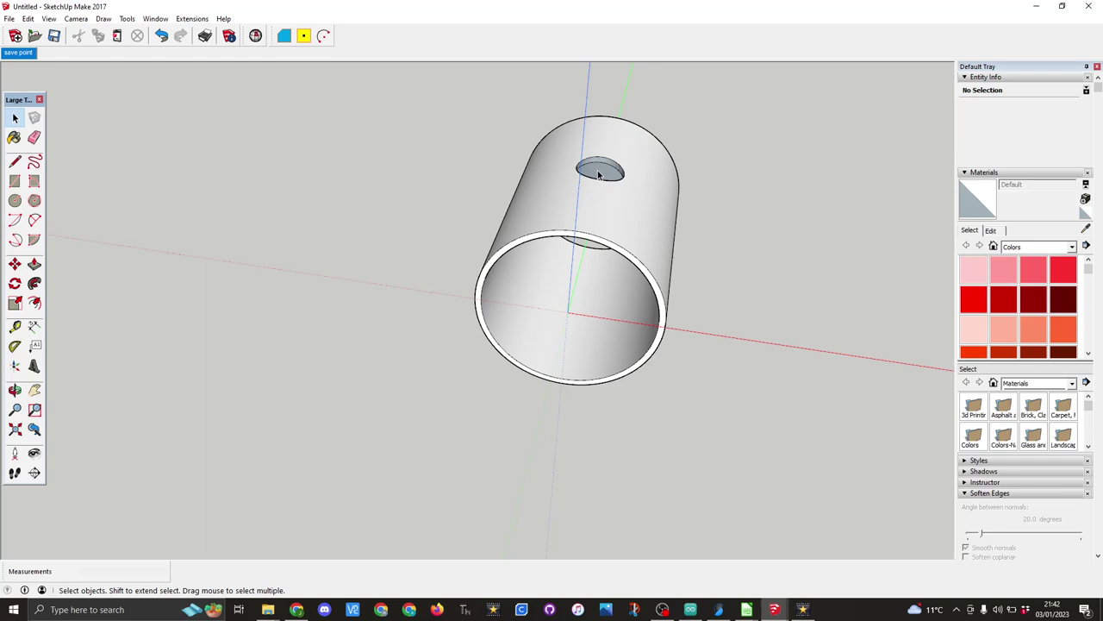
{"action": "key", "text": "ctrl+z"}
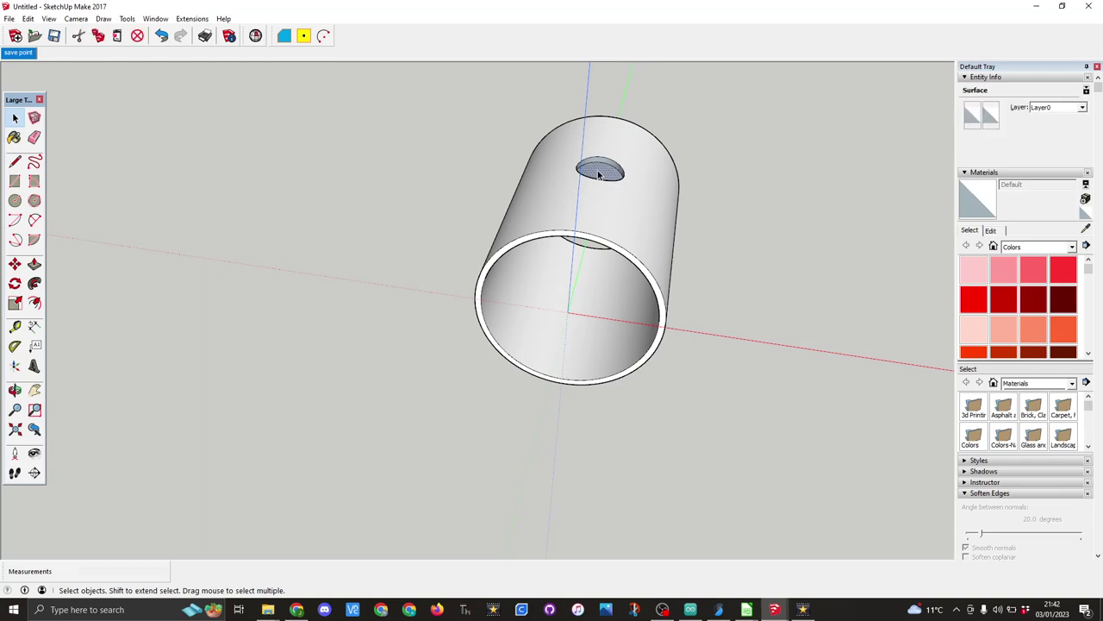
{"action": "key", "text": "Delete"}
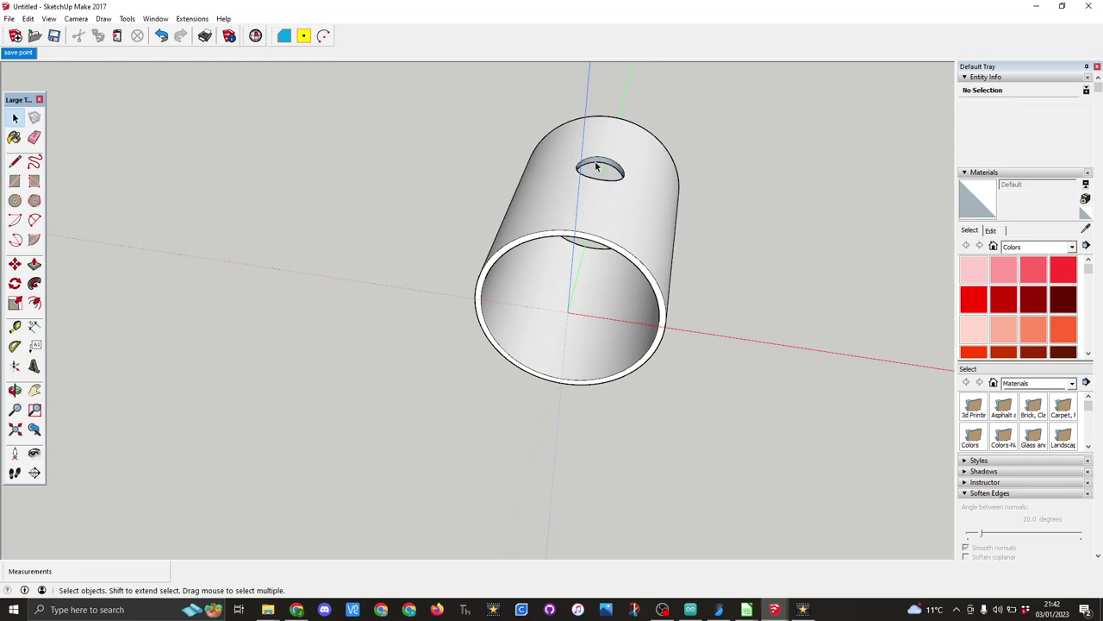
{"action": "key", "text": "ctrl+z"}
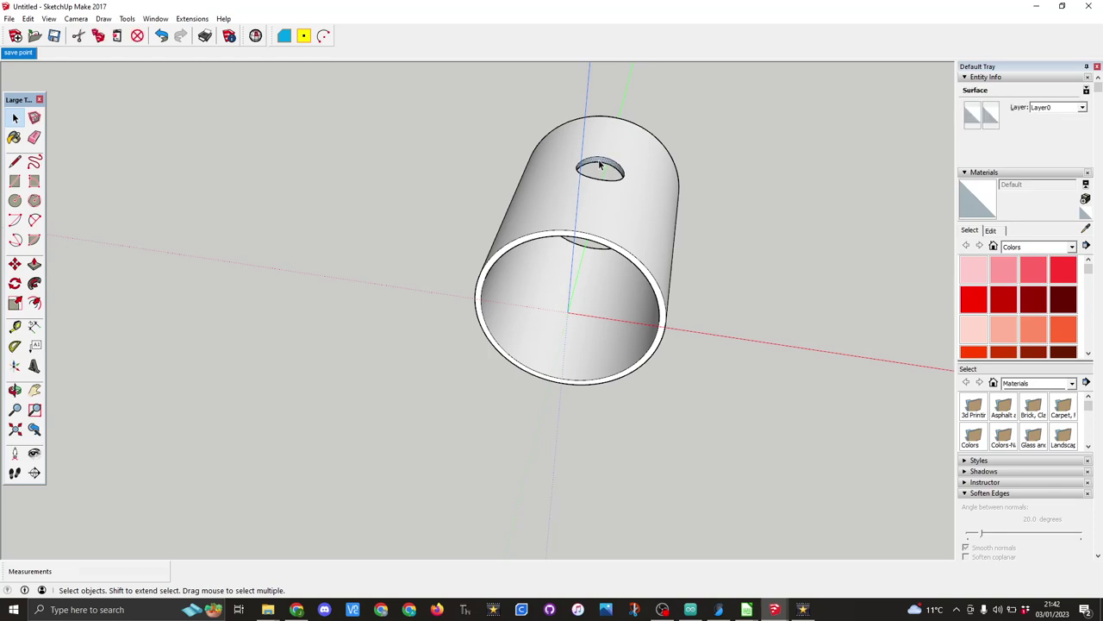
Step: Reverse the elliptical face's orientation, then undo the flip
{"action": "right_click", "coordinate": [600, 164]}
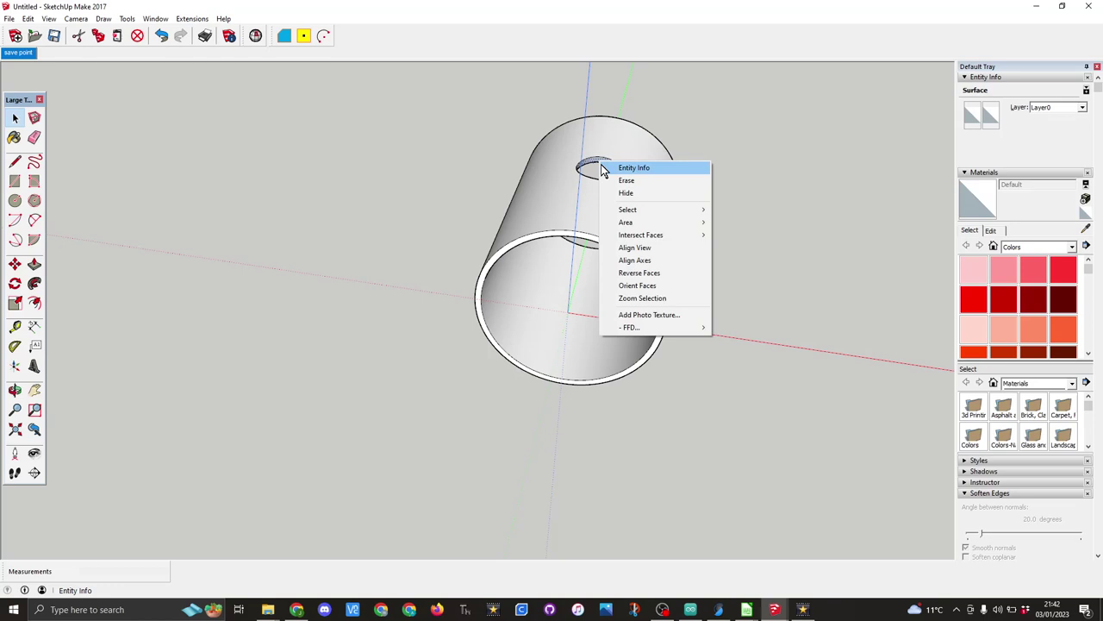
{"action": "mouse_move", "coordinate": [641, 216]}
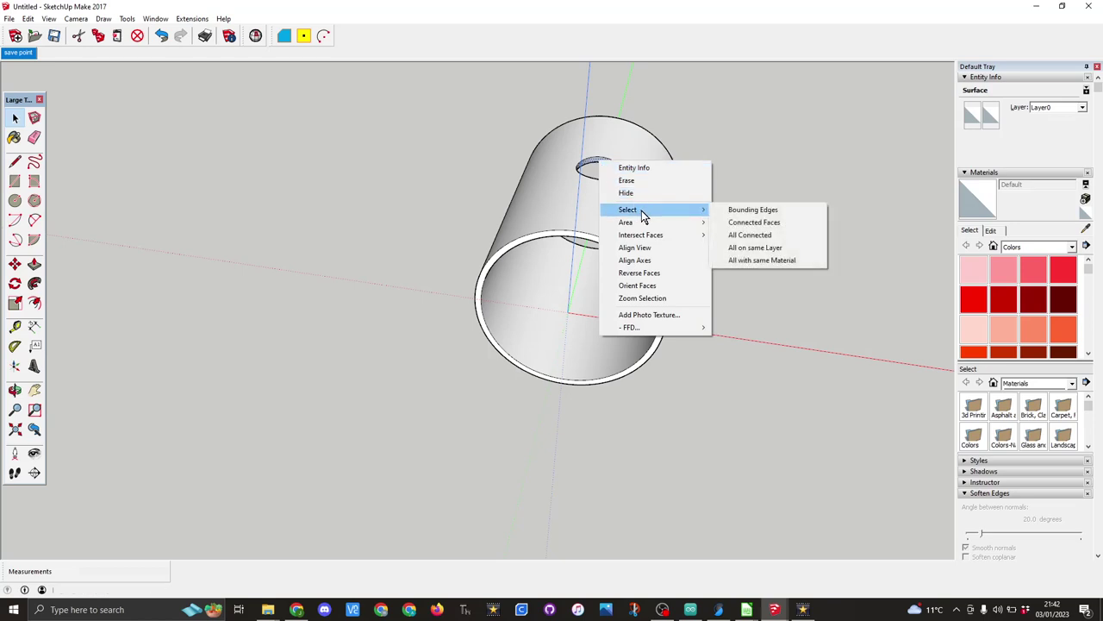
{"action": "left_click", "coordinate": [655, 274]}
{"action": "key", "text": "ctrl+z"}
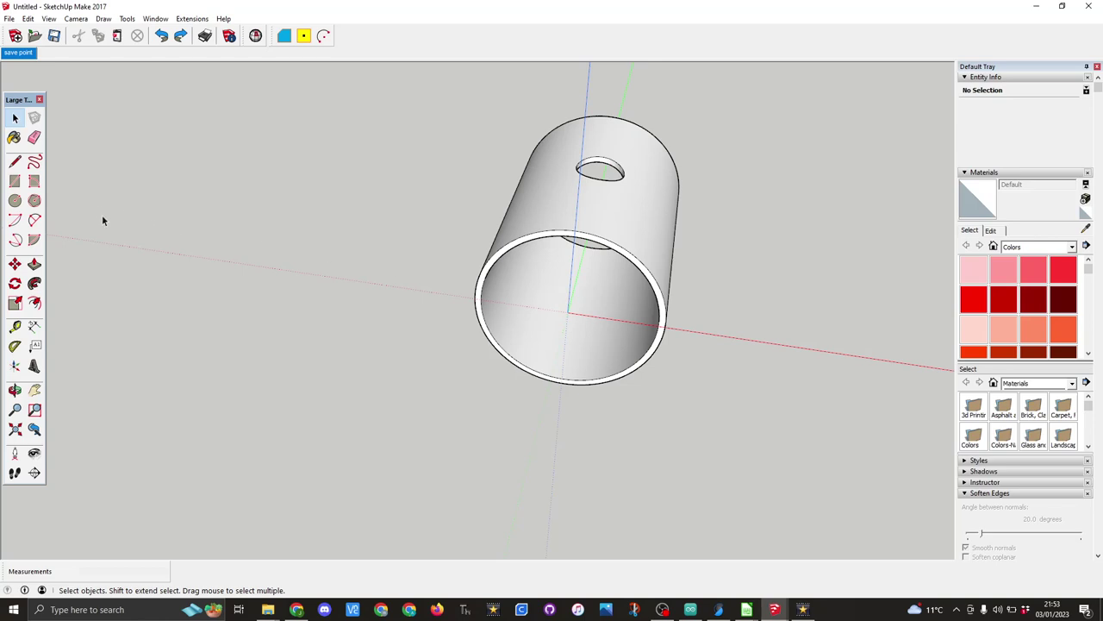
Step: Draw a line across the tube's end rim, then erase that helper line
{"action": "left_click", "coordinate": [14, 162]}
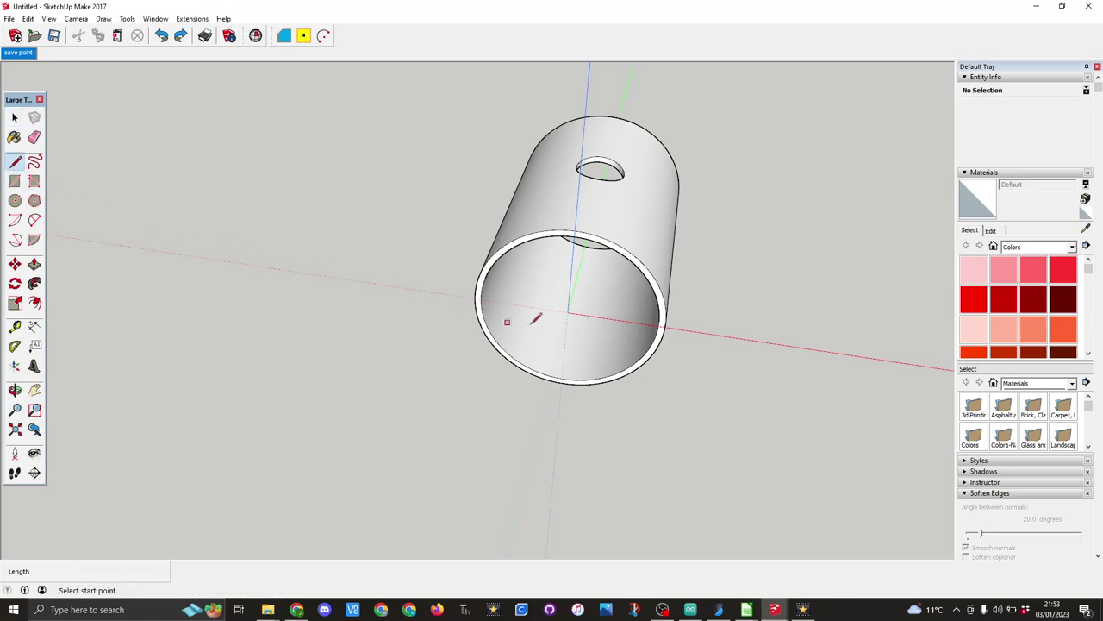
{"action": "left_click", "coordinate": [481, 299]}
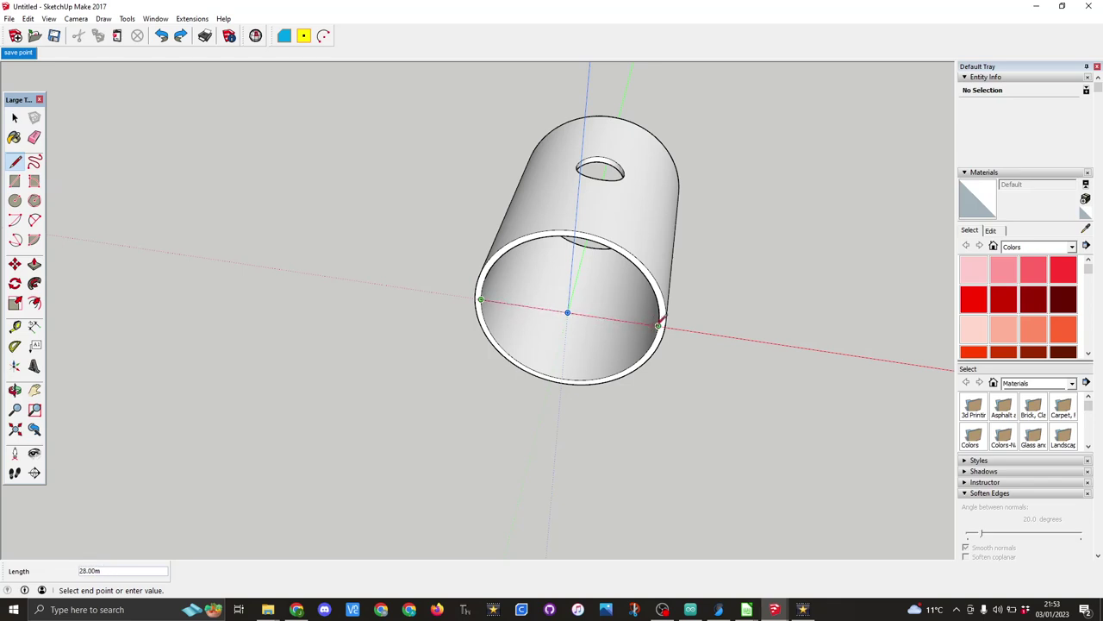
{"action": "left_click", "coordinate": [659, 325]}
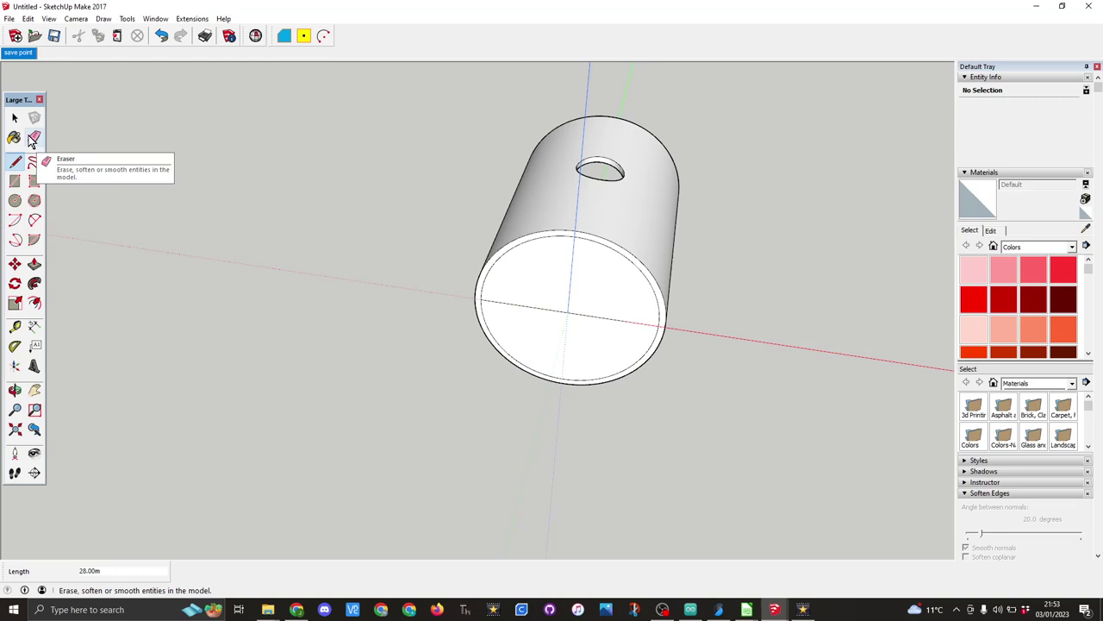
{"action": "left_click", "coordinate": [36, 143]}
{"action": "left_click", "coordinate": [514, 305]}
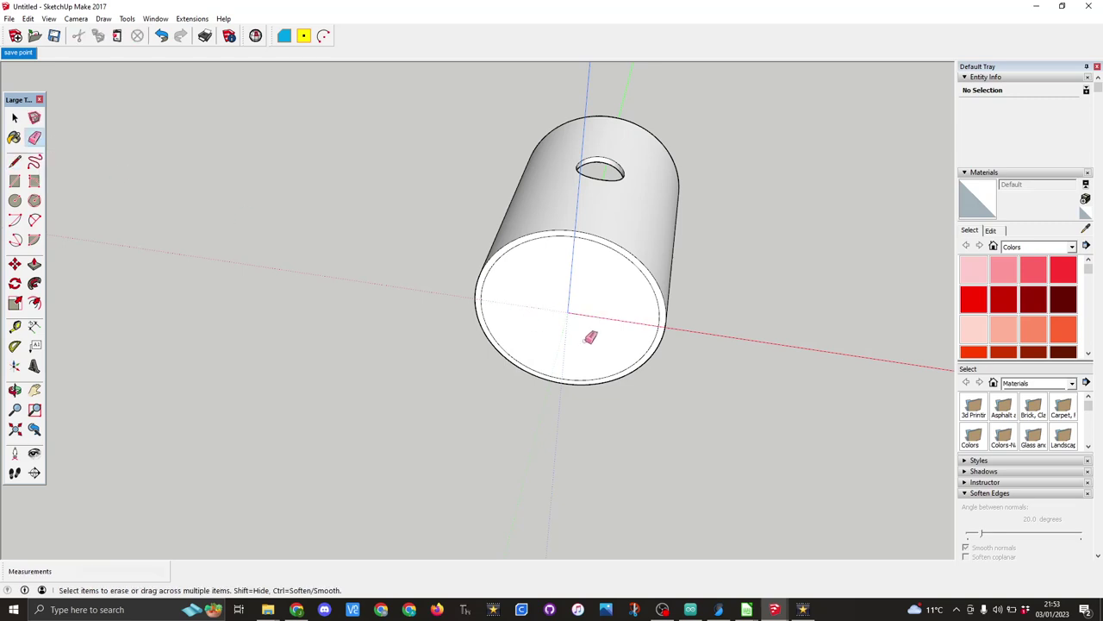
{"action": "mouse_move", "coordinate": [749, 332]}
{"action": "middle_mouse_down"}
{"action": "mouse_move", "coordinate": [698, 357]}
{"action": "mouse_move", "coordinate": [466, 344]}
{"action": "mouse_move", "coordinate": [144, 299]}
{"action": "mouse_move", "coordinate": [653, 387]}
{"action": "mouse_move", "coordinate": [431, 337]}
{"action": "mouse_move", "coordinate": [387, 313]}
{"action": "mouse_move", "coordinate": [414, 323]}
{"action": "middle_mouse_up"}
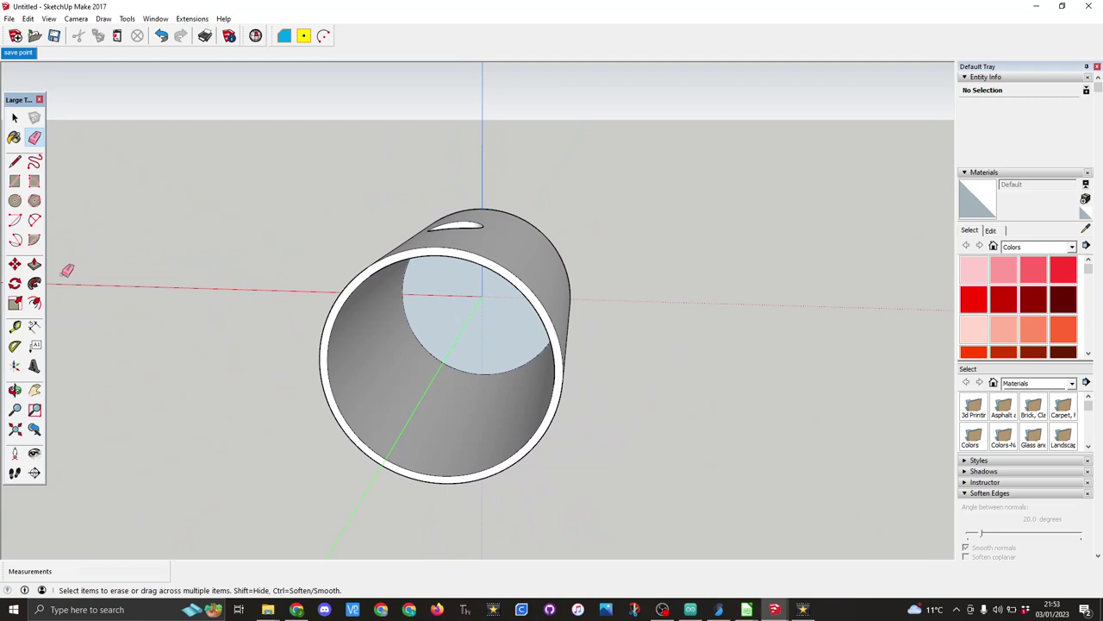
Step: Push the circular cap face inside the tube deeper inward to seal that end
{"action": "key", "text": "p"}
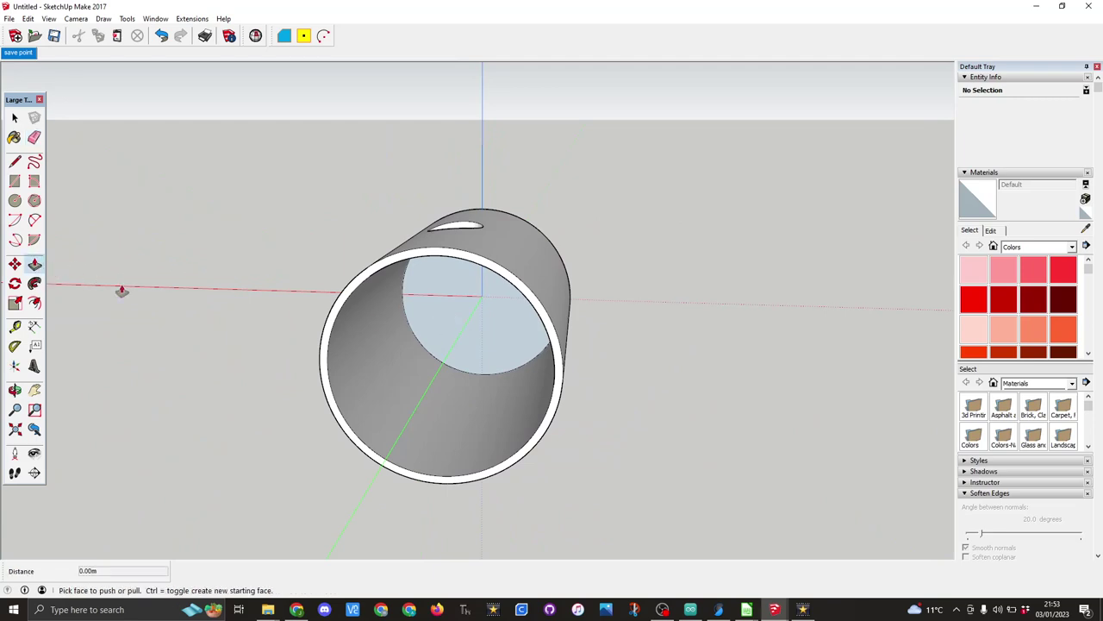
{"action": "left_click", "coordinate": [457, 343]}
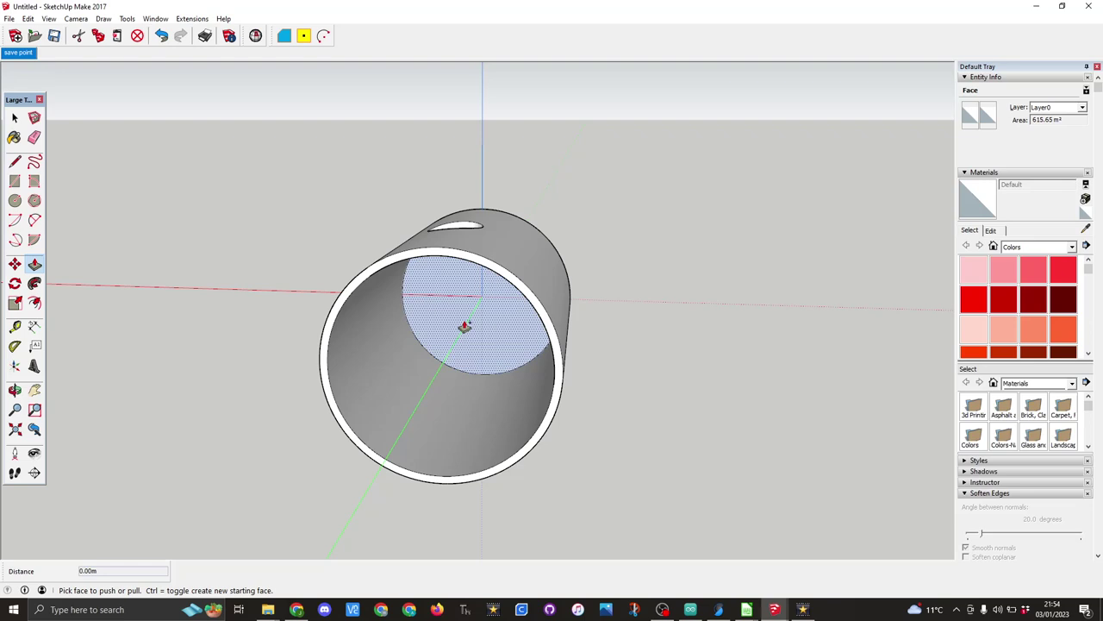
{"action": "left_click", "coordinate": [464, 327]}
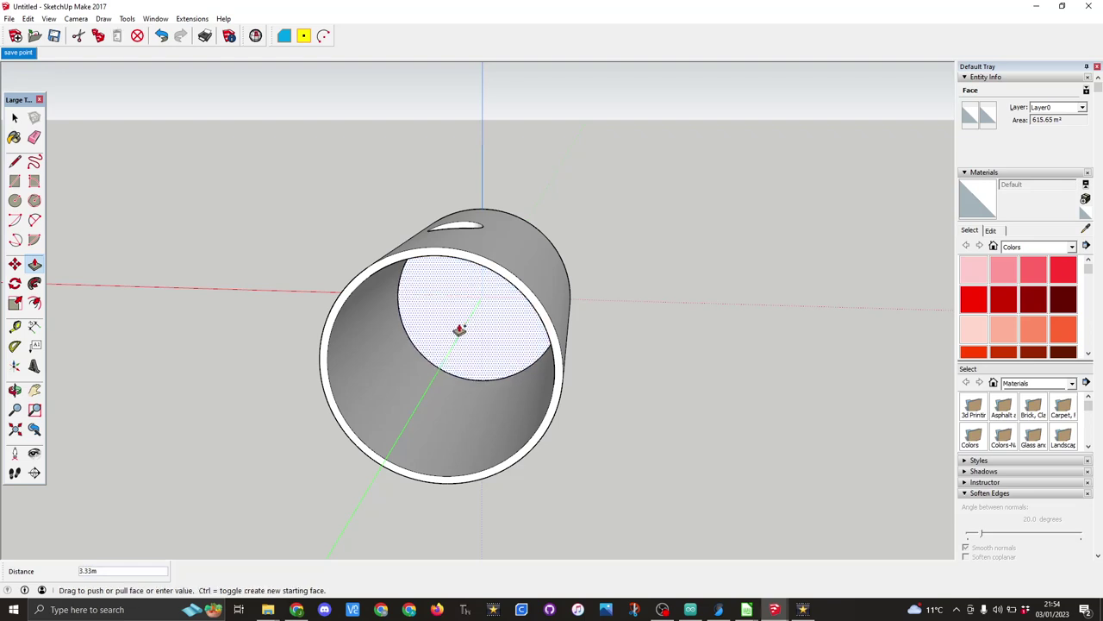
{"action": "left_click", "coordinate": [457, 334]}
{"action": "left_click", "coordinate": [456, 330]}
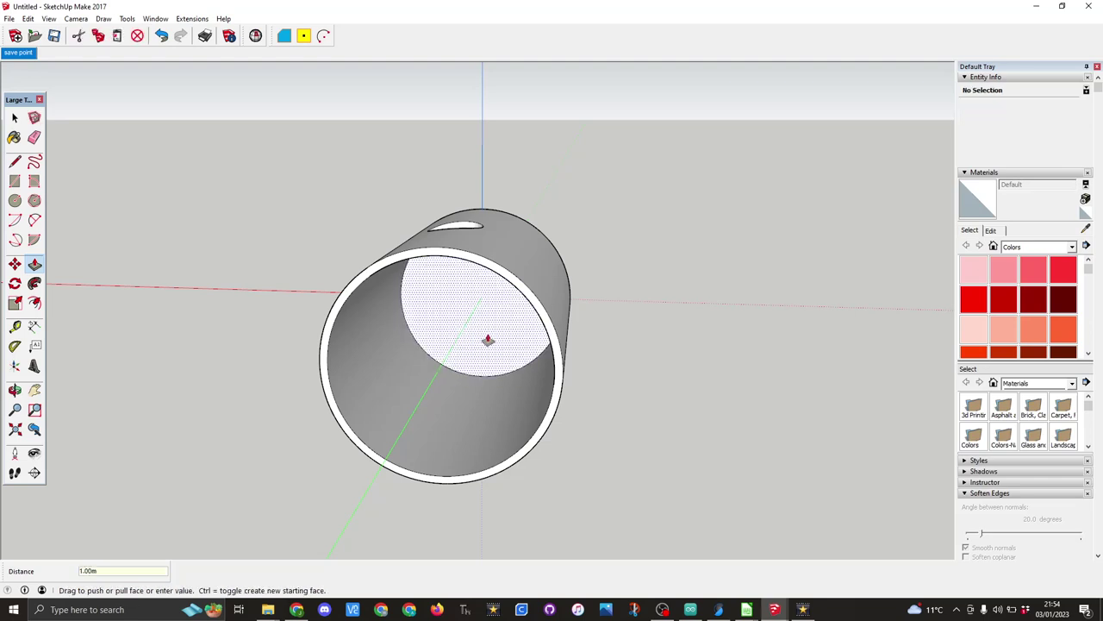
{"action": "middle_click_drag", "start_coordinate": [584, 356], "coordinate": [172, 371]}
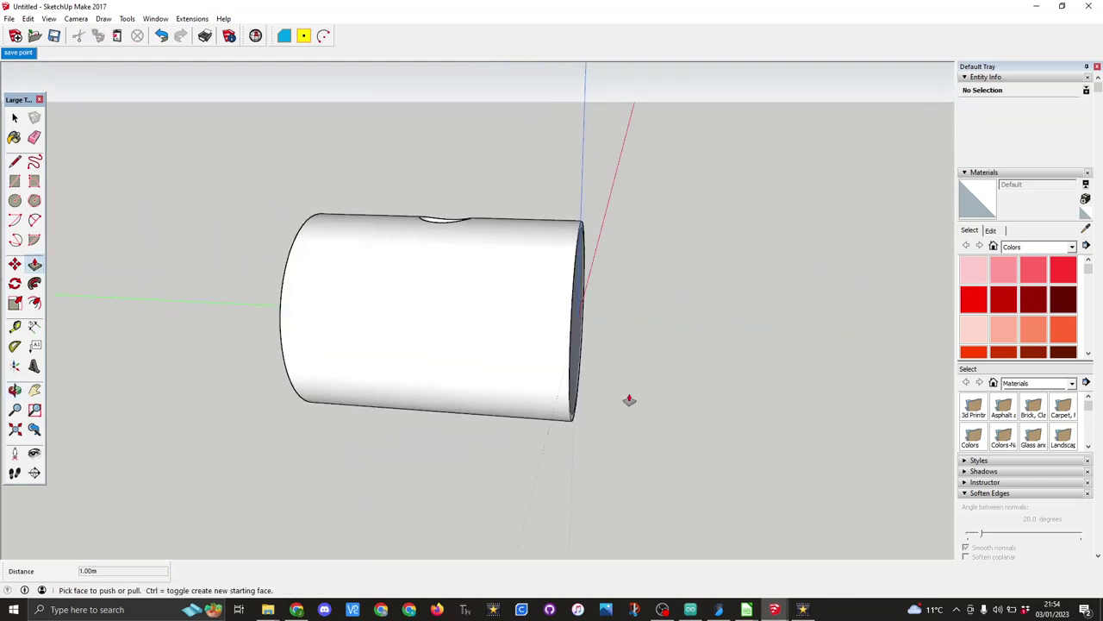
{"action": "middle_click_drag", "start_coordinate": [630, 399], "coordinate": [275, 367]}
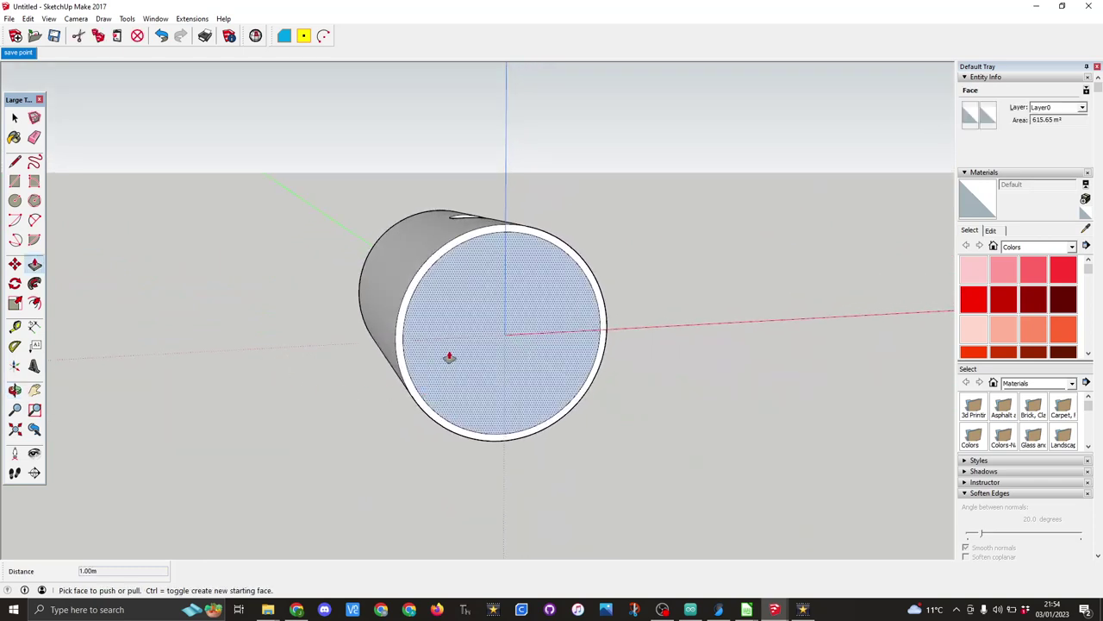
Step: Reverse the cylinder's end face and erase its inner circle edge to open that end
{"action": "right_click", "coordinate": [450, 356]}
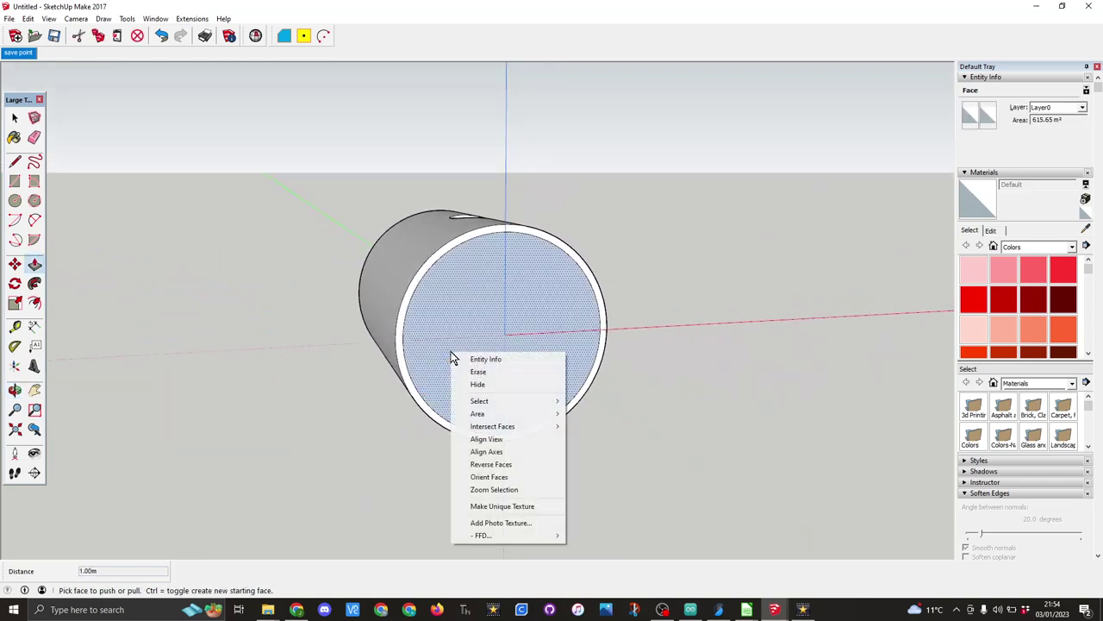
{"action": "left_click", "coordinate": [506, 466]}
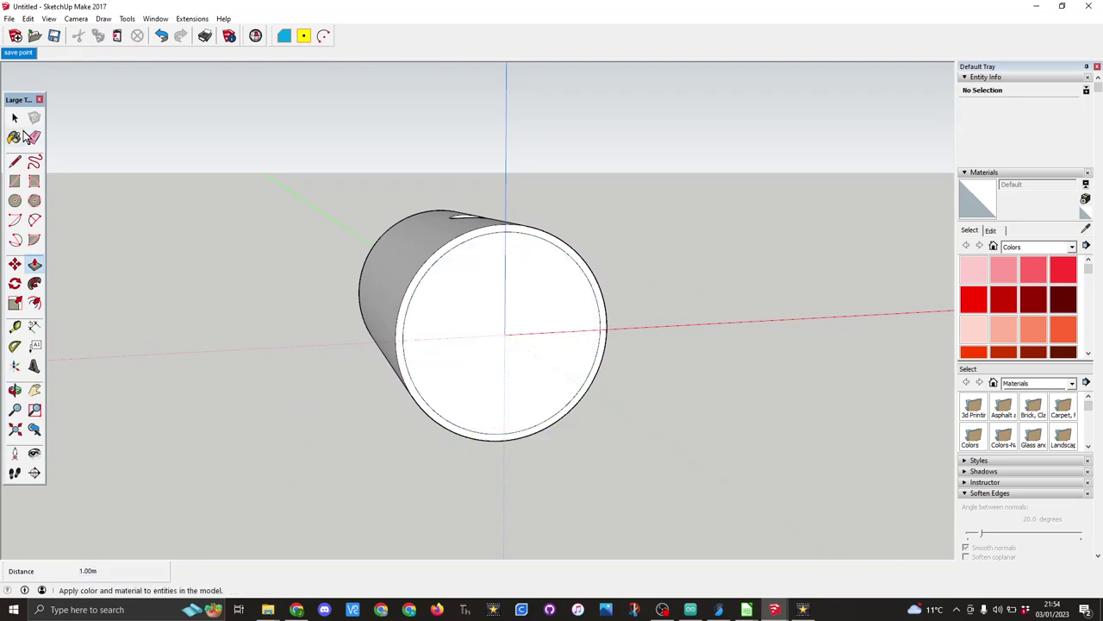
{"action": "left_click", "coordinate": [35, 137]}
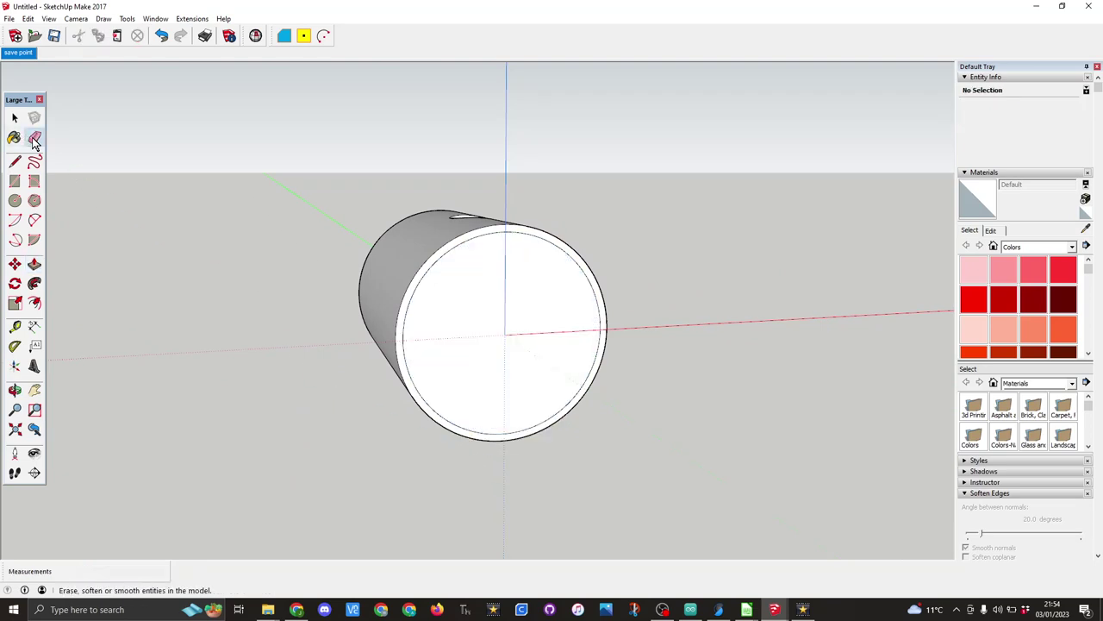
{"action": "left_click", "coordinate": [412, 293]}
Step: Orbit to look down into the hollow tube, then return to the Select tool
{"action": "mouse_move", "coordinate": [351, 366]}
{"action": "middle_mouse_down"}
{"action": "mouse_move", "coordinate": [331, 407]}
{"action": "mouse_move", "coordinate": [678, 512]}
{"action": "mouse_move", "coordinate": [874, 382]}
{"action": "middle_mouse_up"}
{"action": "mouse_move", "coordinate": [337, 446]}
{"action": "middle_mouse_down"}
{"action": "mouse_move", "coordinate": [465, 422]}
{"action": "mouse_move", "coordinate": [514, 368]}
{"action": "mouse_move", "coordinate": [547, 288]}
{"action": "mouse_move", "coordinate": [552, 374]}
{"action": "mouse_move", "coordinate": [540, 436]}
{"action": "mouse_move", "coordinate": [560, 448]}
{"action": "middle_mouse_up"}
{"action": "key", "text": "space"}
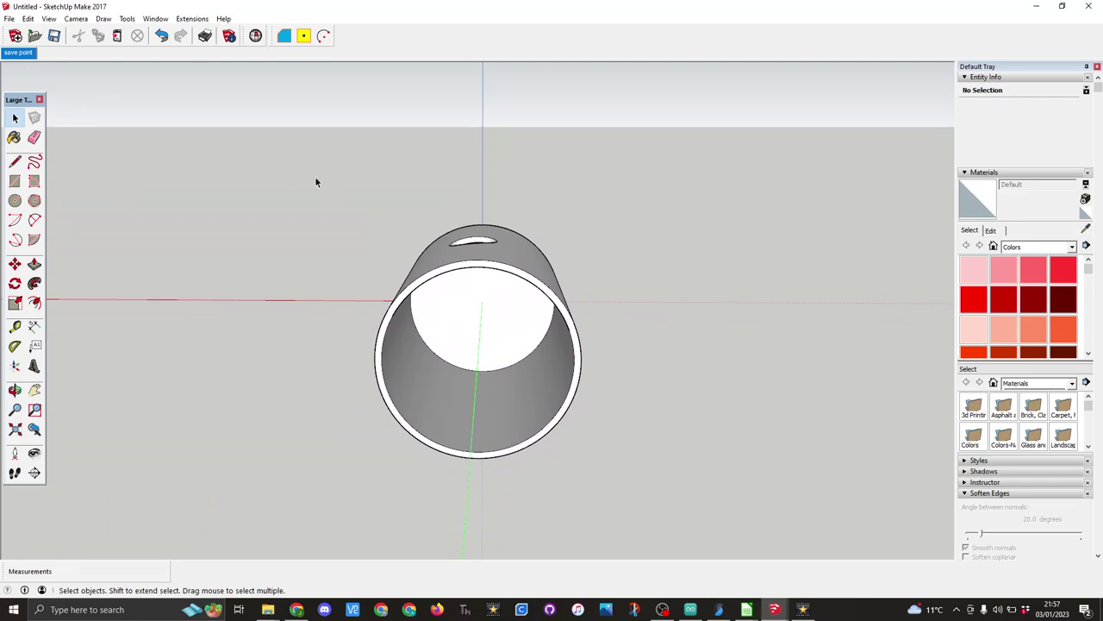
Step: Select all of the hollow cylinder's geometry and make it a group
{"action": "left_click_drag", "start_coordinate": [315, 182], "coordinate": [625, 504]}
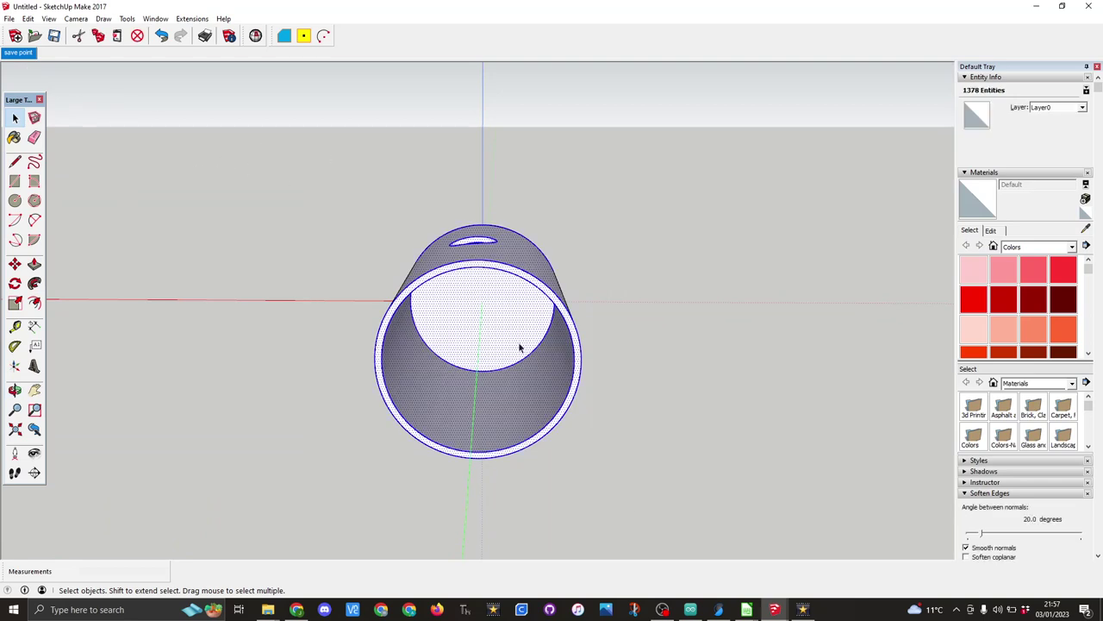
{"action": "right_click", "coordinate": [496, 308]}
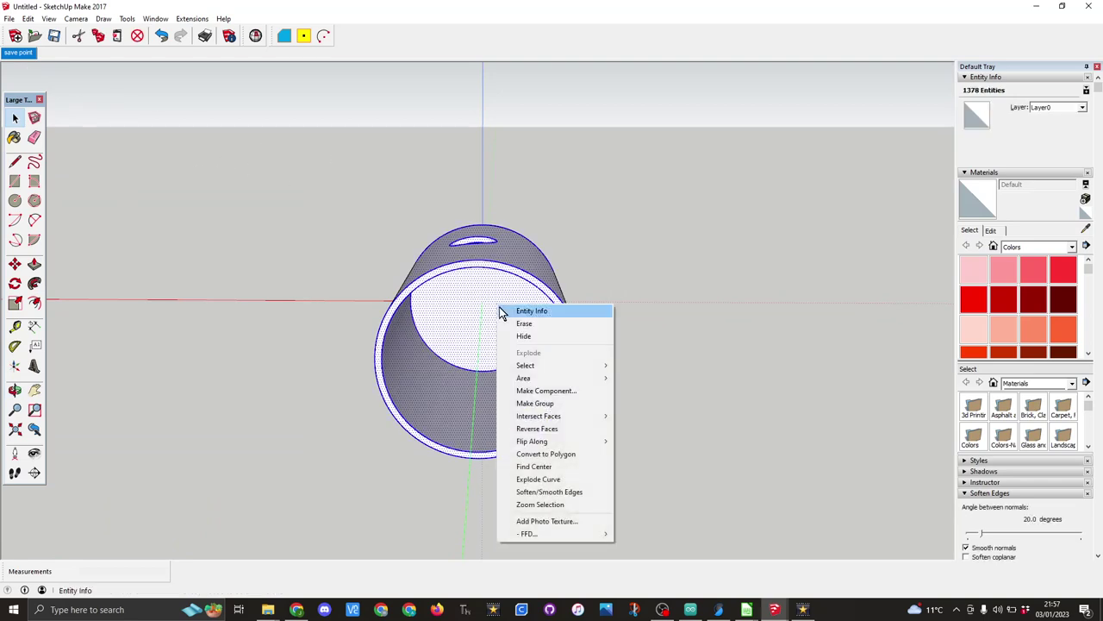
{"action": "left_click", "coordinate": [536, 402]}
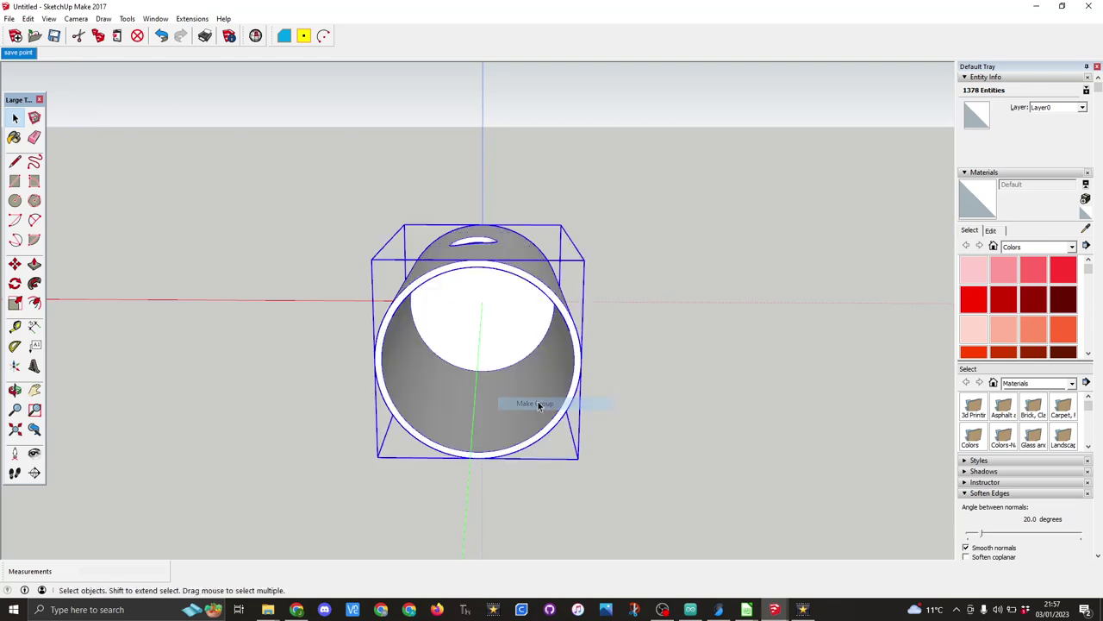
Step: Export the grouped cylinder as an STL file named 'boiler with hole'
{"action": "left_click", "coordinate": [11, 19]}
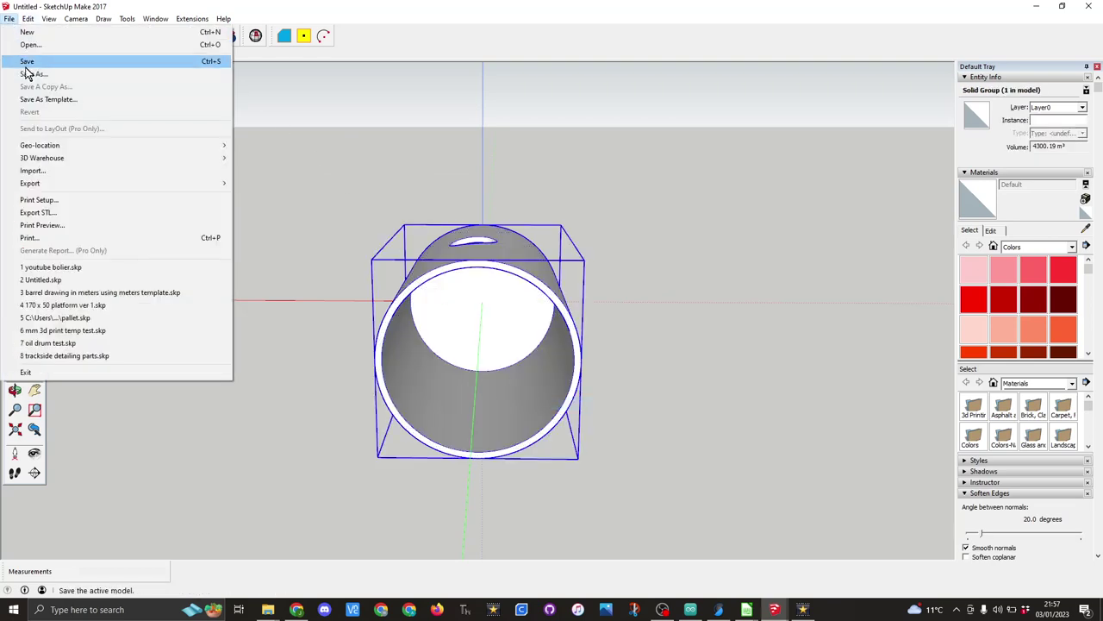
{"action": "left_click", "coordinate": [61, 214]}
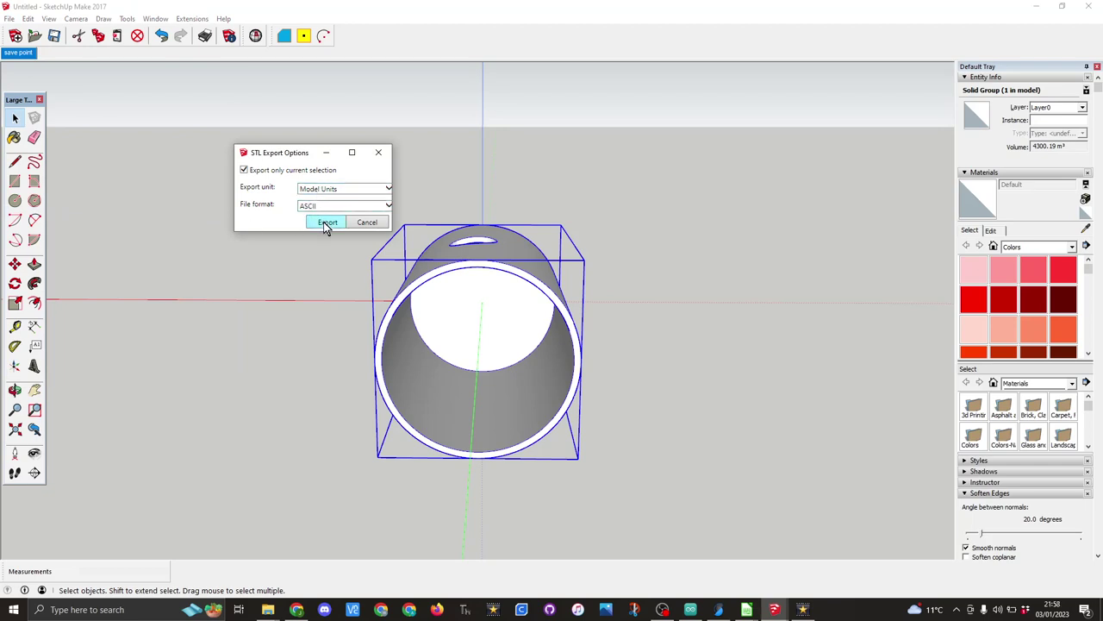
{"action": "left_click", "coordinate": [326, 222]}
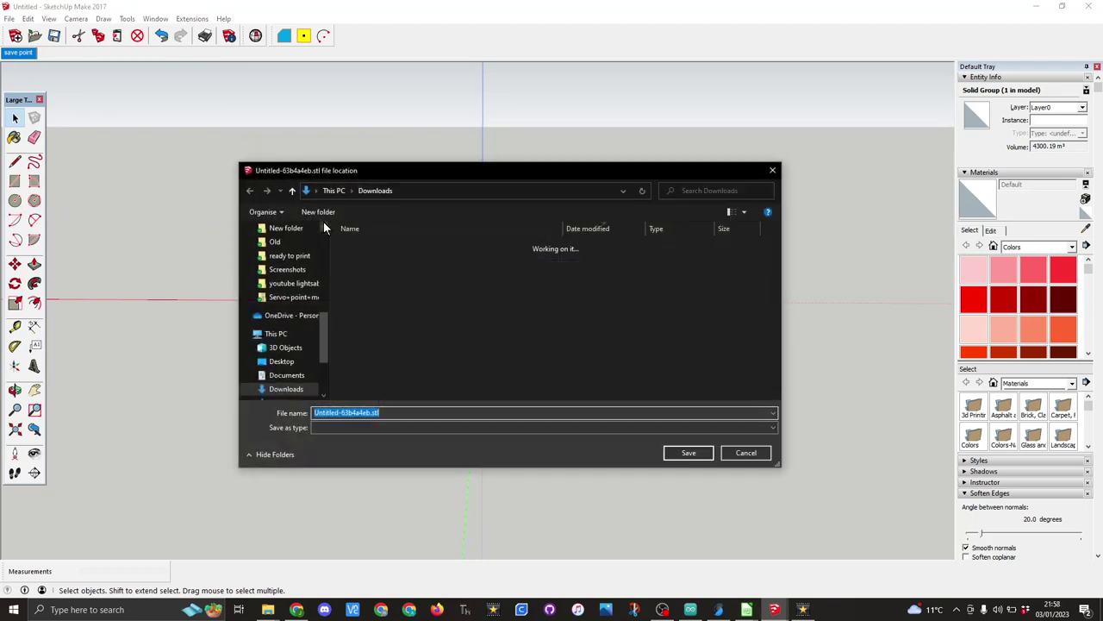
{"action": "type", "text": "boile"}
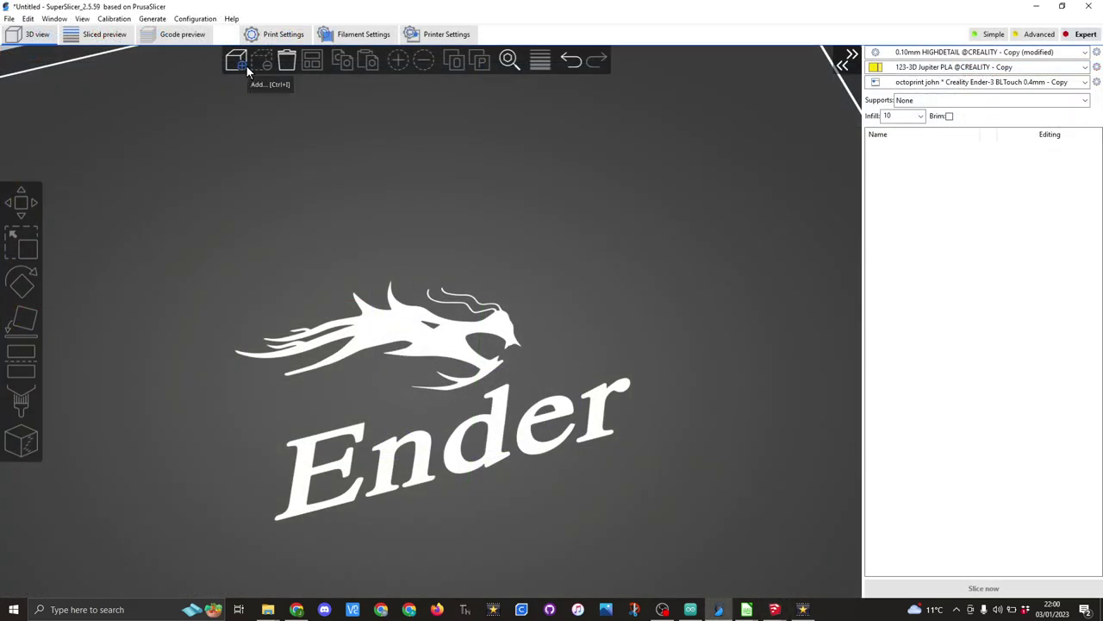
Step: Load boiler with hole.stl and use Place on face to stand it upright on its end
{"action": "left_click", "coordinate": [239, 67]}
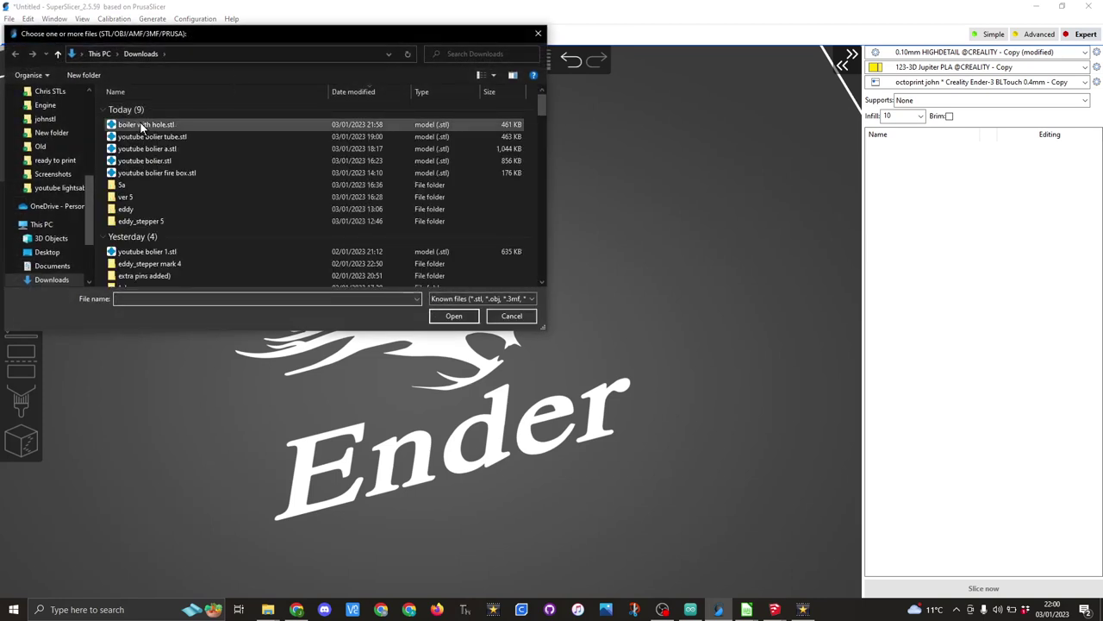
{"action": "double_click", "coordinate": [142, 126]}
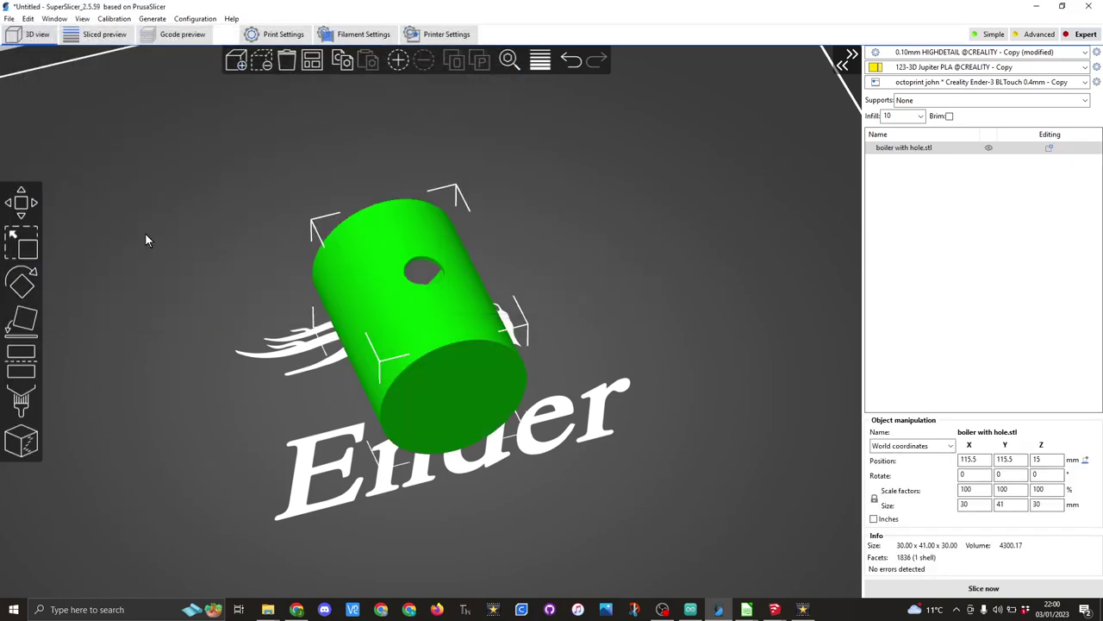
{"action": "left_click", "coordinate": [17, 323]}
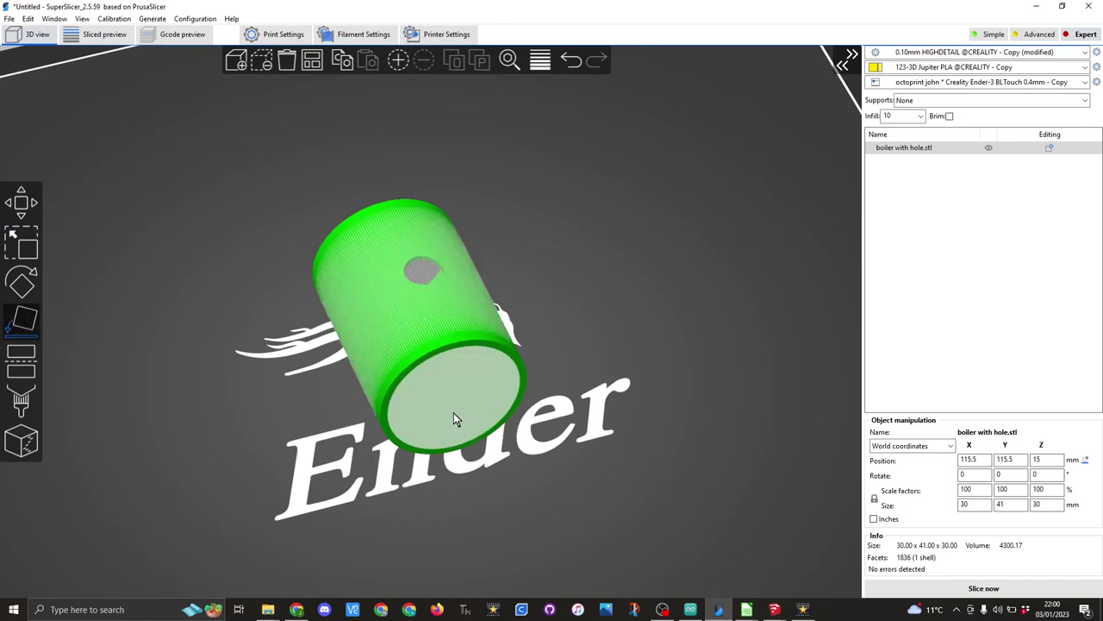
{"action": "left_click", "coordinate": [458, 405]}
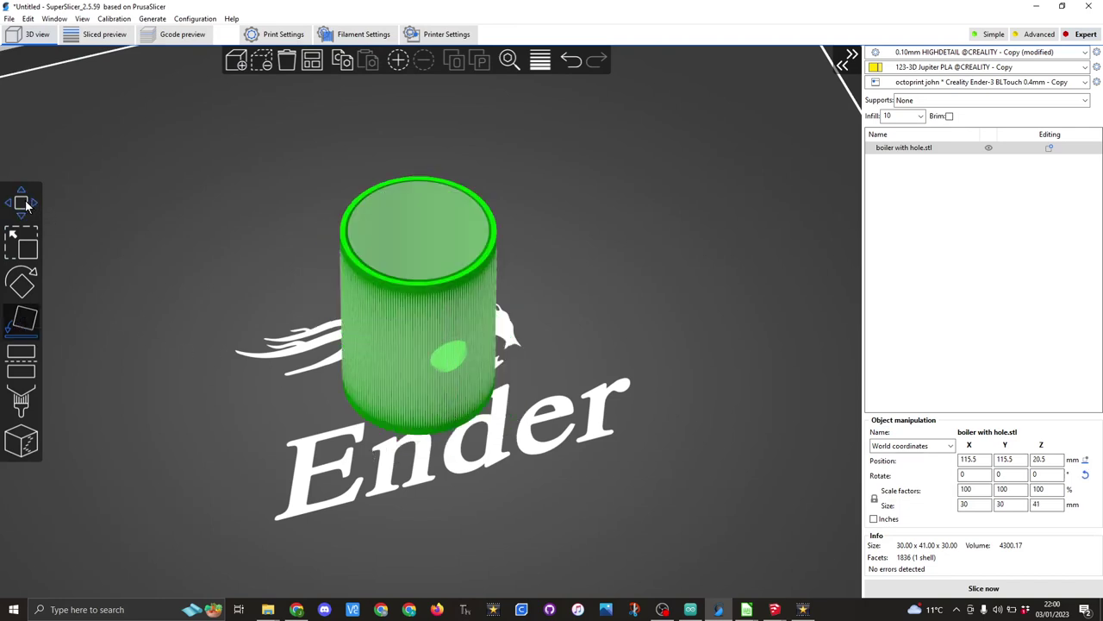
Step: Deselect, reselect and right-click the cylinder to bring up its actions
{"action": "left_click", "coordinate": [143, 186]}
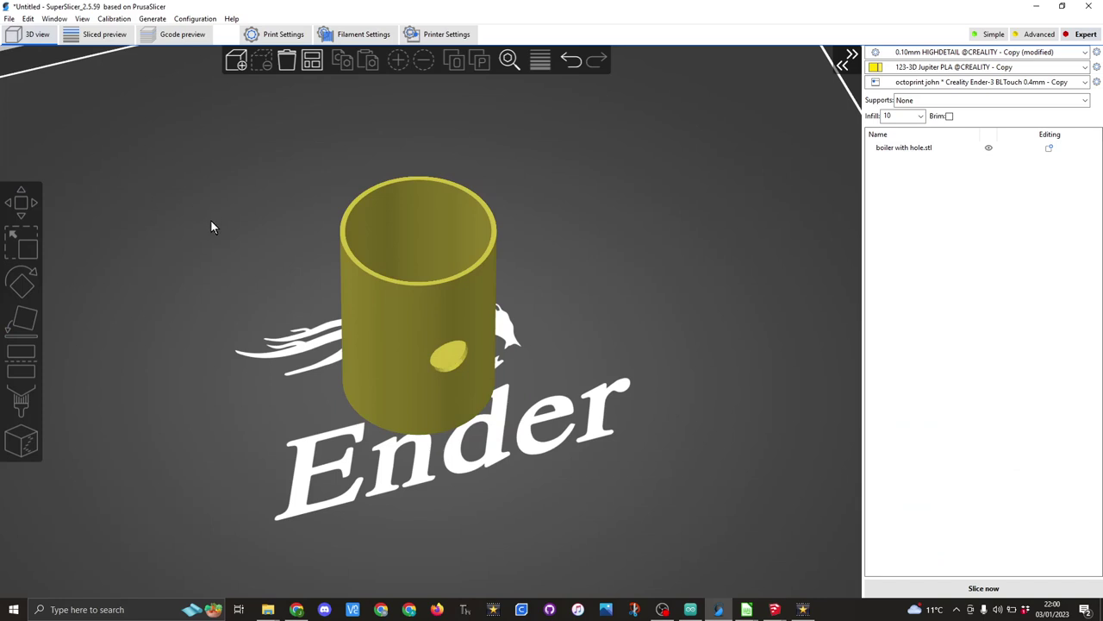
{"action": "left_click", "coordinate": [414, 315]}
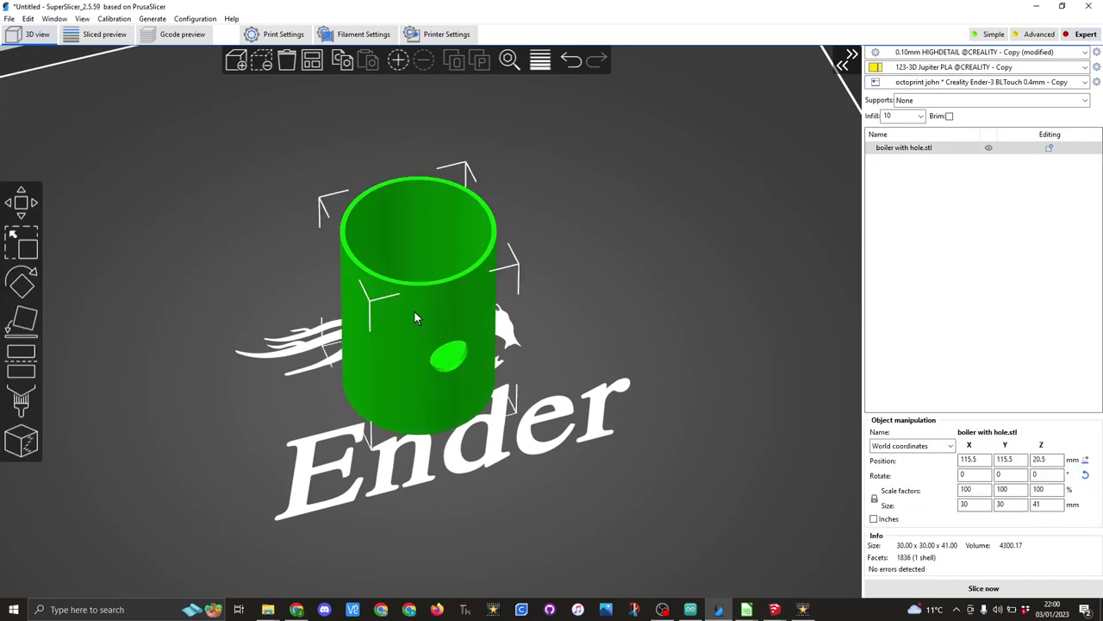
{"action": "right_click", "coordinate": [415, 318]}
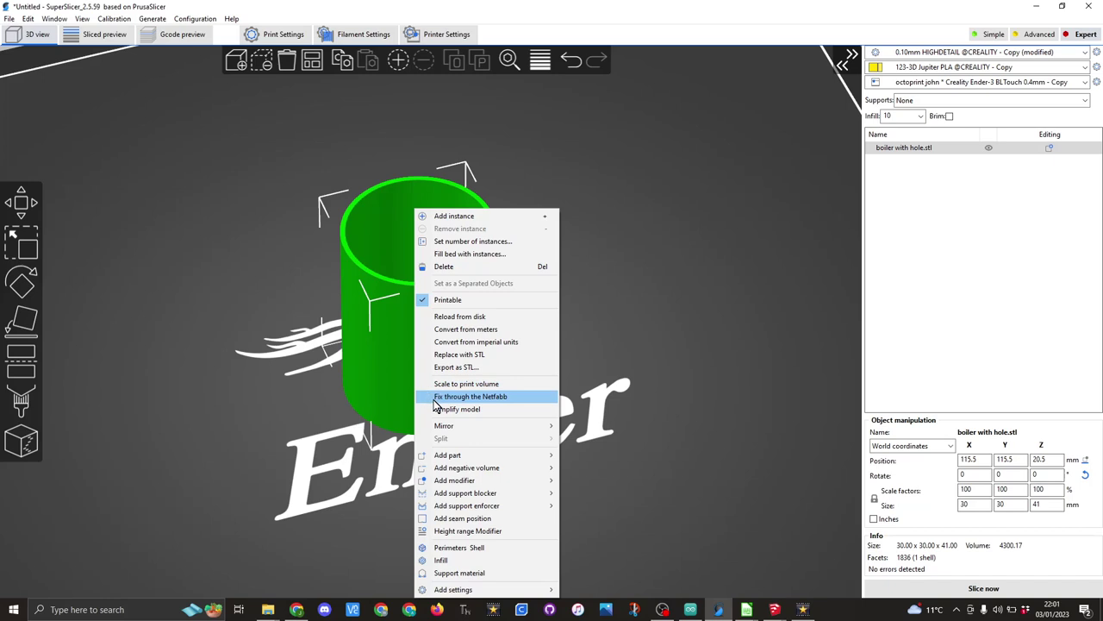
Step: Repair the mesh through Netfabb, then drag the cylinder to X 116.23, Y 114.17
{"action": "left_click", "coordinate": [470, 398]}
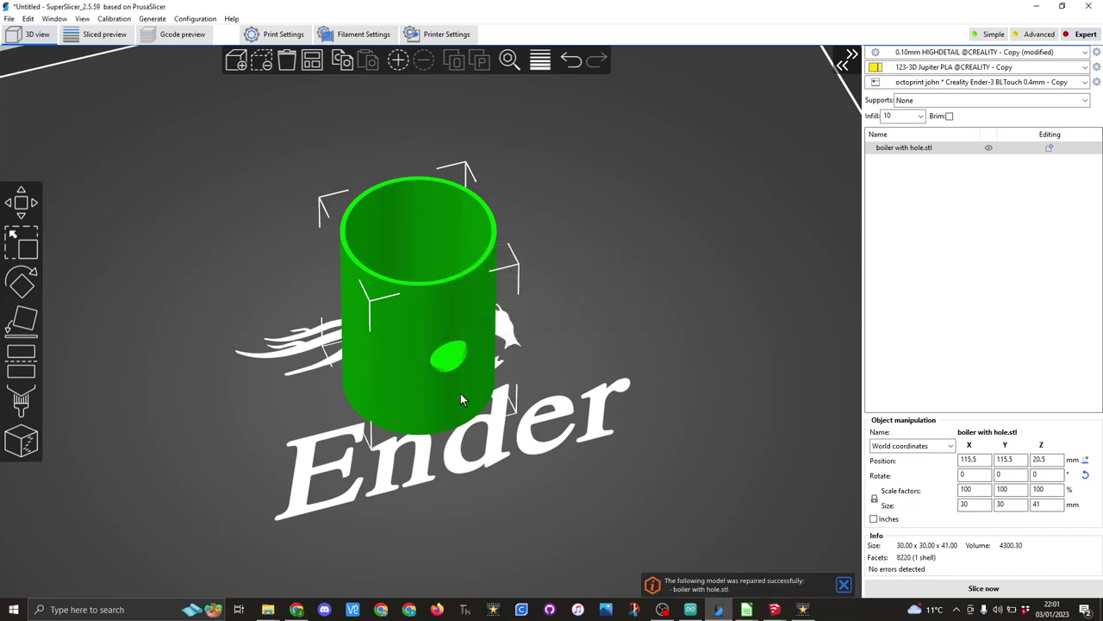
{"action": "scroll", "coordinate": [477, 389], "scroll_direction": "up", "scroll_amount": 3}
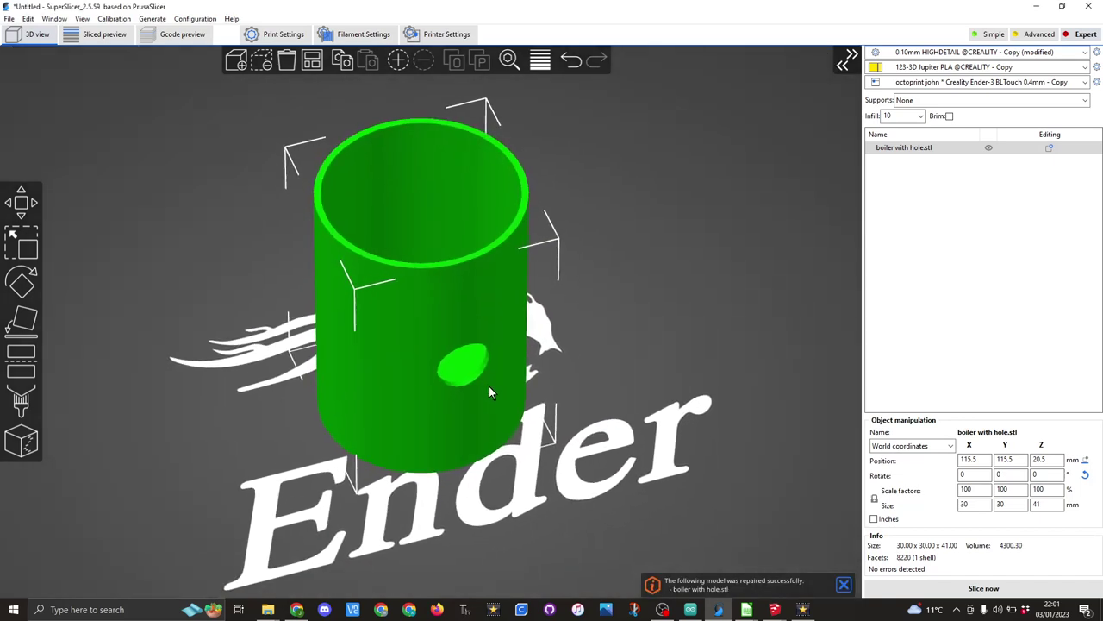
{"action": "left_click_drag", "start_coordinate": [441, 397], "coordinate": [451, 417]}
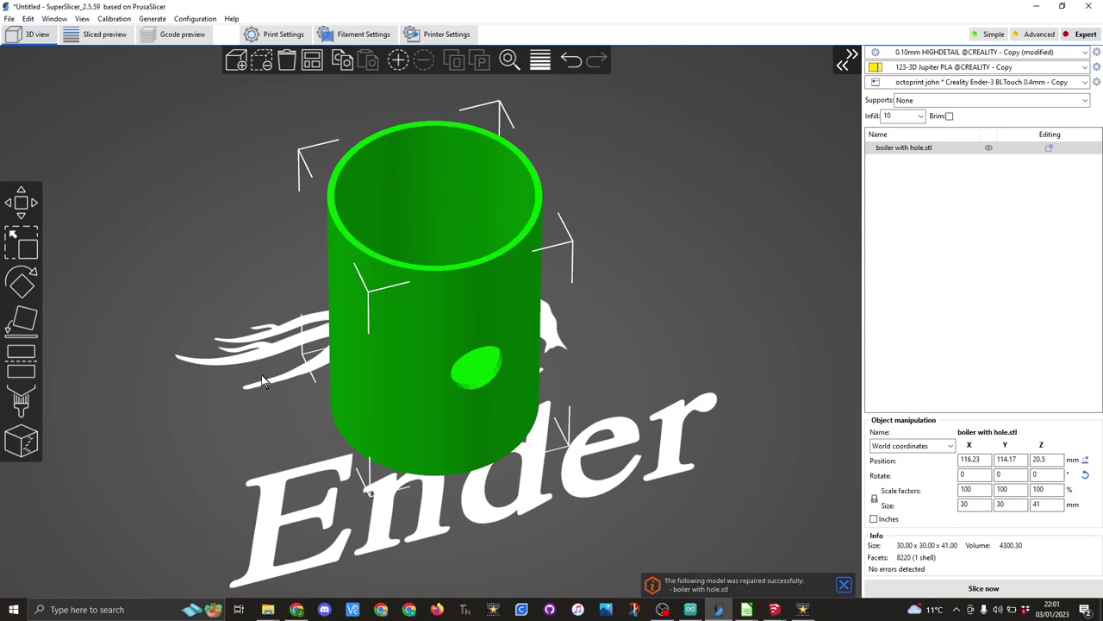
{"action": "mouse_move", "coordinate": [263, 381]}
{"action": "left_mouse_down"}
{"action": "mouse_move", "coordinate": [269, 398]}
{"action": "mouse_move", "coordinate": [245, 381]}
{"action": "left_mouse_up"}
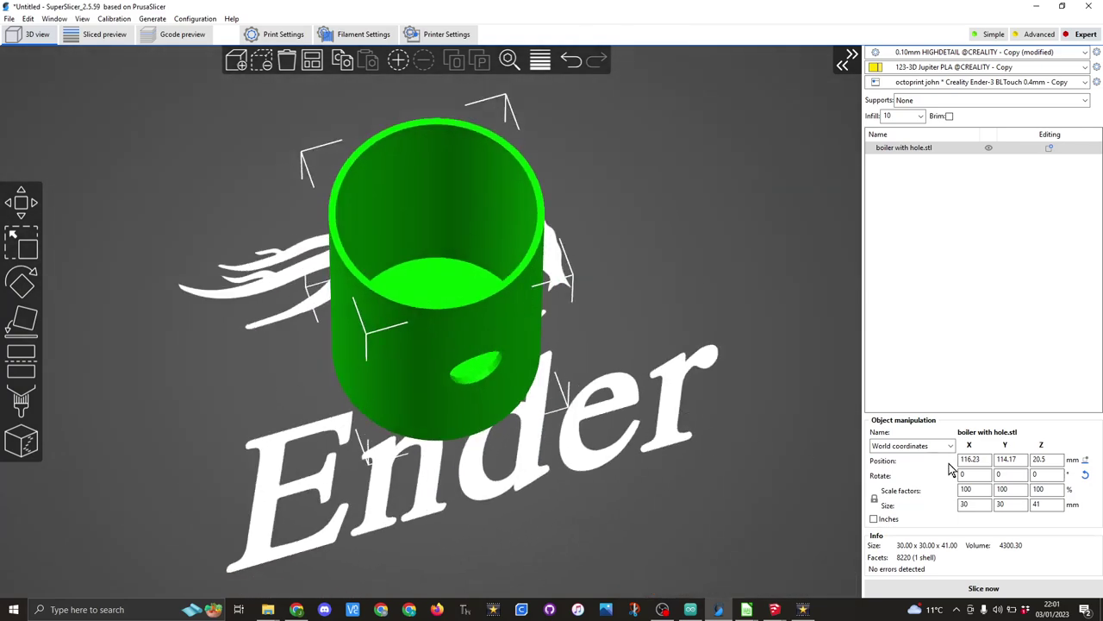
Step: Slice the boiler and raise the layer slider to the top layer at 17.72 mm
{"action": "left_click", "coordinate": [988, 589]}
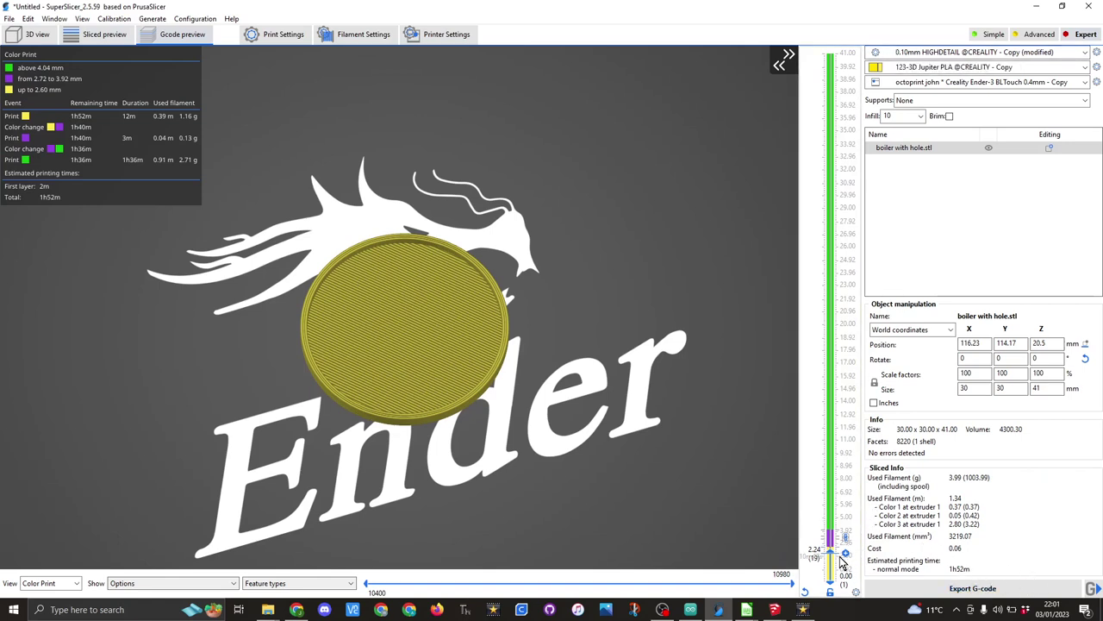
{"action": "left_click_drag", "start_coordinate": [832, 556], "coordinate": [825, 67]}
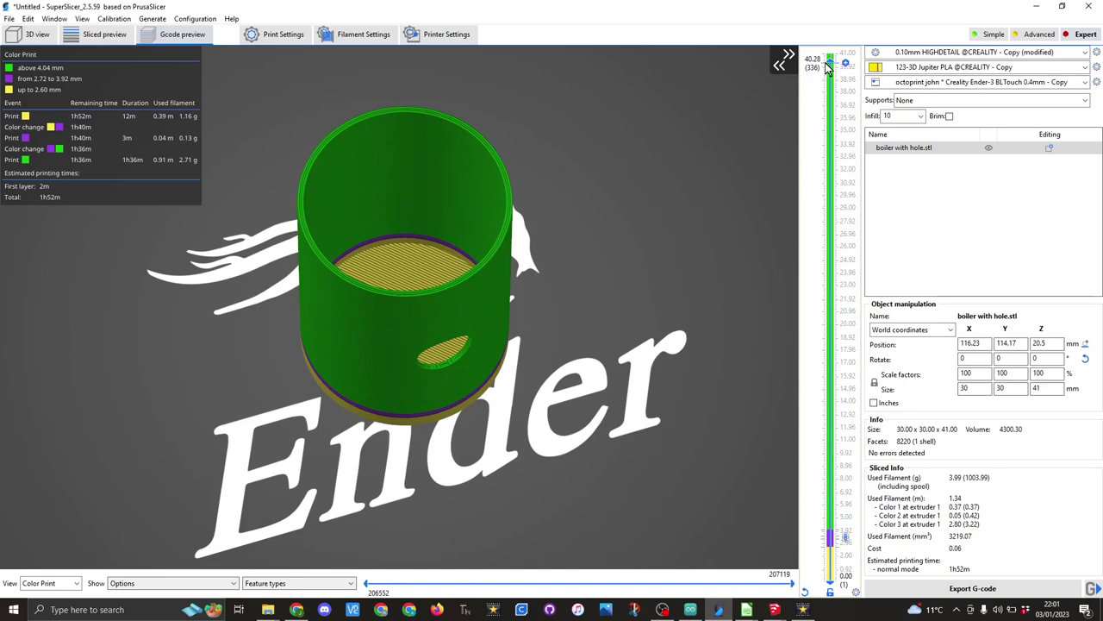
{"action": "scroll", "coordinate": [827, 67], "scroll_direction": "up", "scroll_amount": 5}
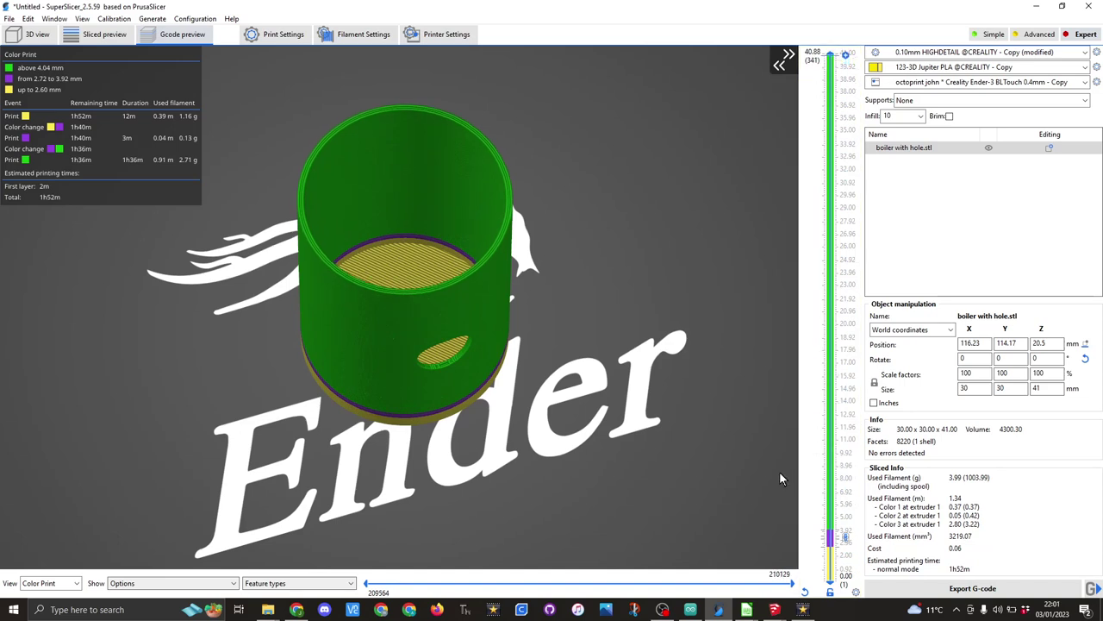